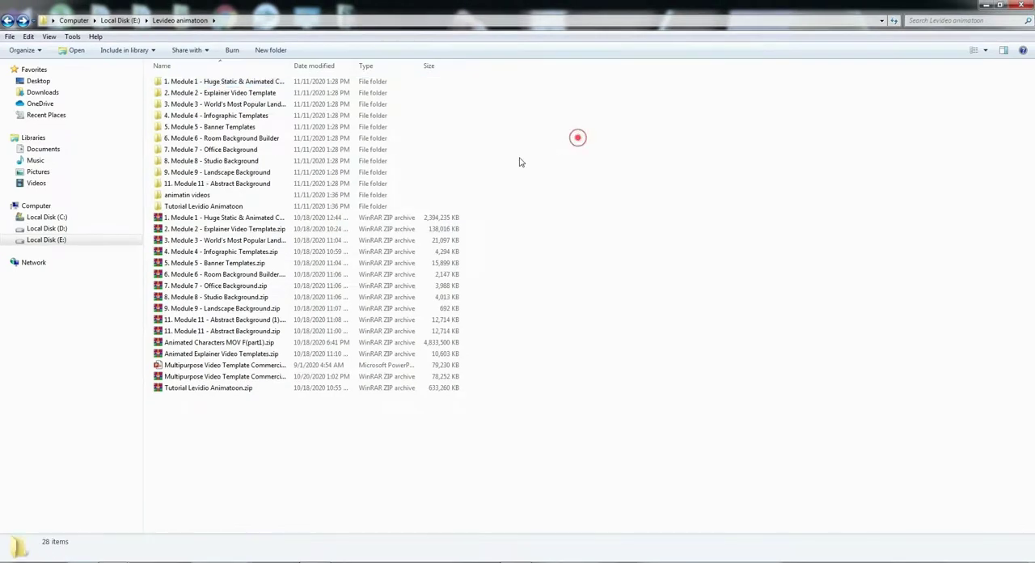
# Open the '1. Module 1 - Huge Static & Animated Character' folder to view its 49 character subfolders
pyautogui.click(482, 168)
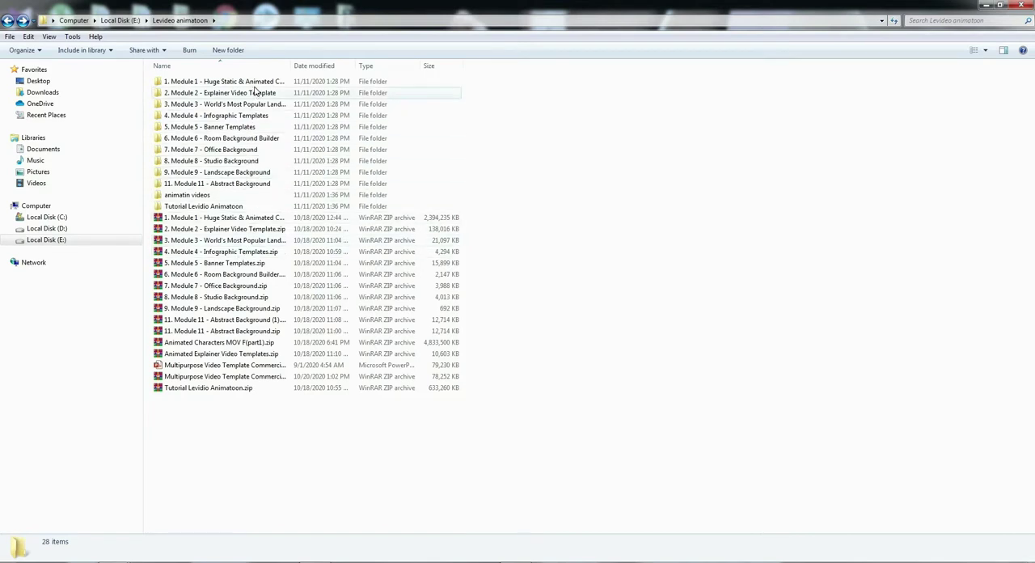
pyautogui.click(225, 85)
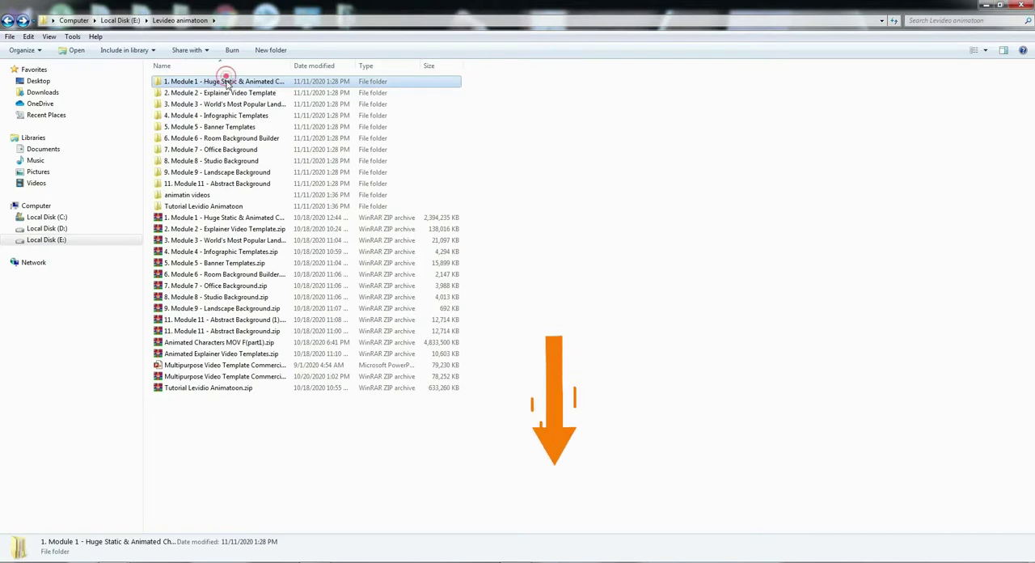
pyautogui.doubleClick(227, 84)
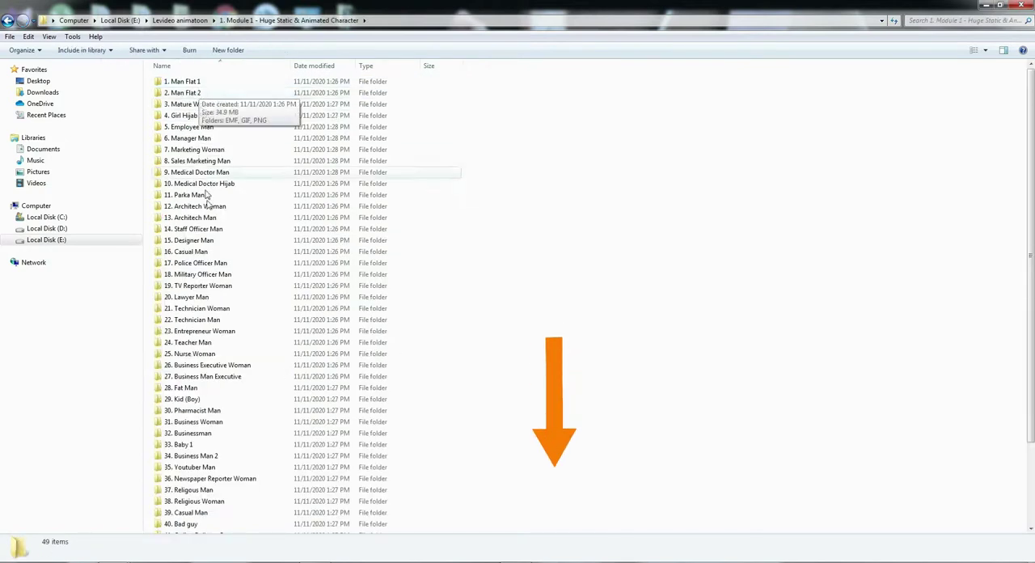
pyautogui.moveTo(1031, 135)
pyautogui.mouseDown()
pyautogui.moveTo(1028, 189)
pyautogui.moveTo(1028, 102)
pyautogui.mouseUp()
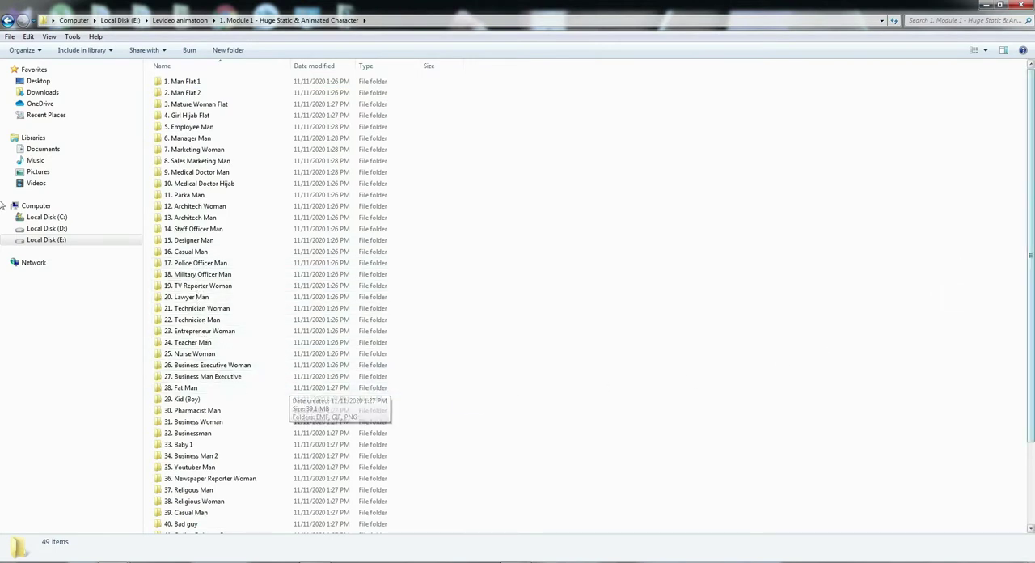
pyautogui.scroll(-3, 517, 291)
pyautogui.scroll(-3, 517, 291)
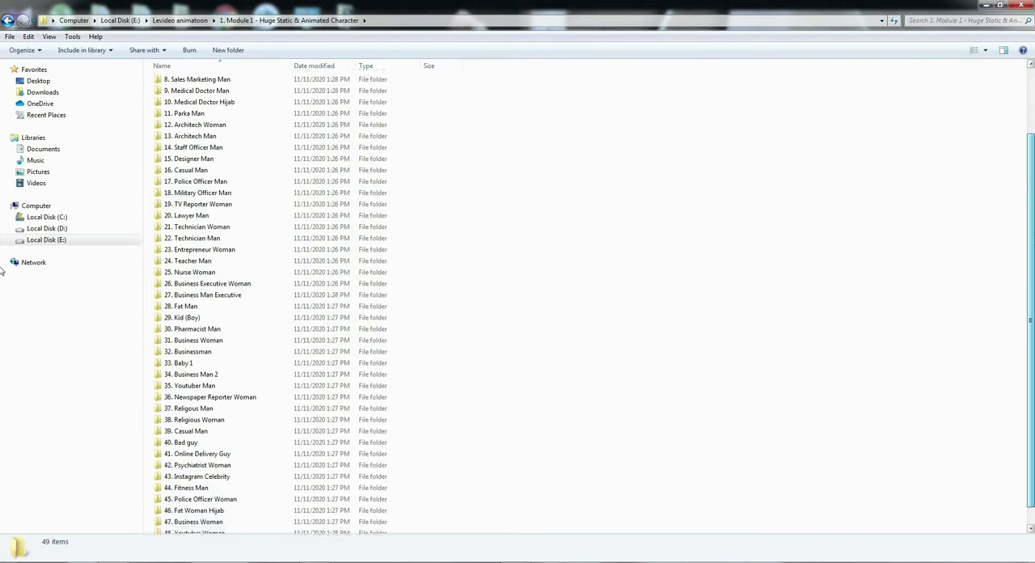
pyautogui.scroll(5, 518, 291)
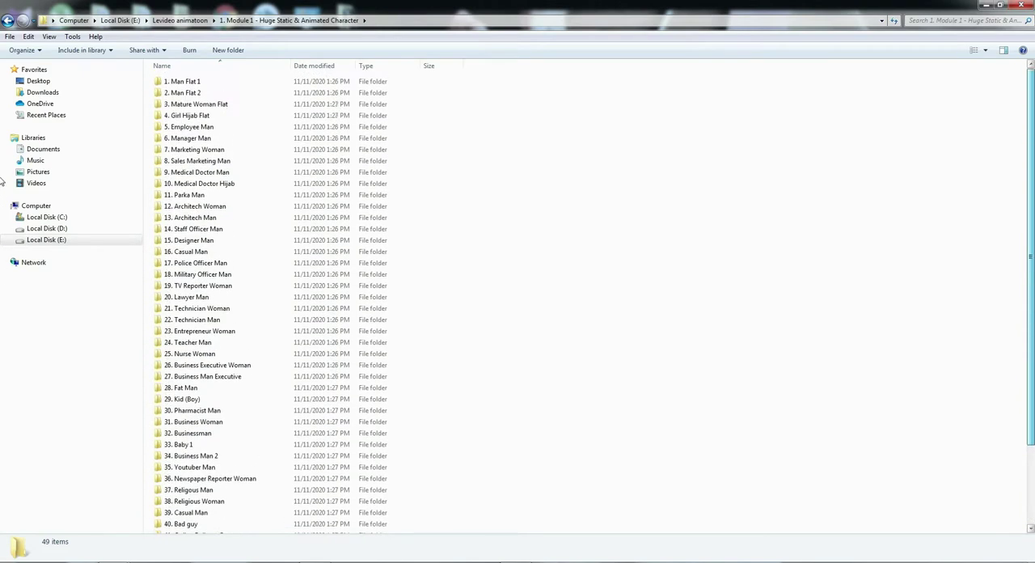
# Preview Man Flat 1's '1. Boy front.emf' image in Paint, then close it
pyautogui.doubleClick(194, 82)
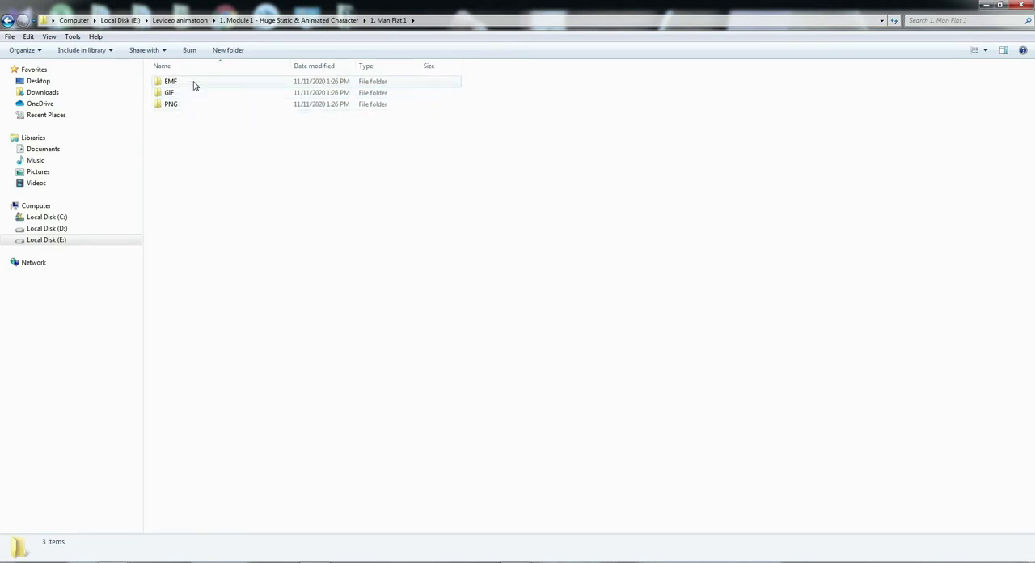
pyautogui.doubleClick(194, 82)
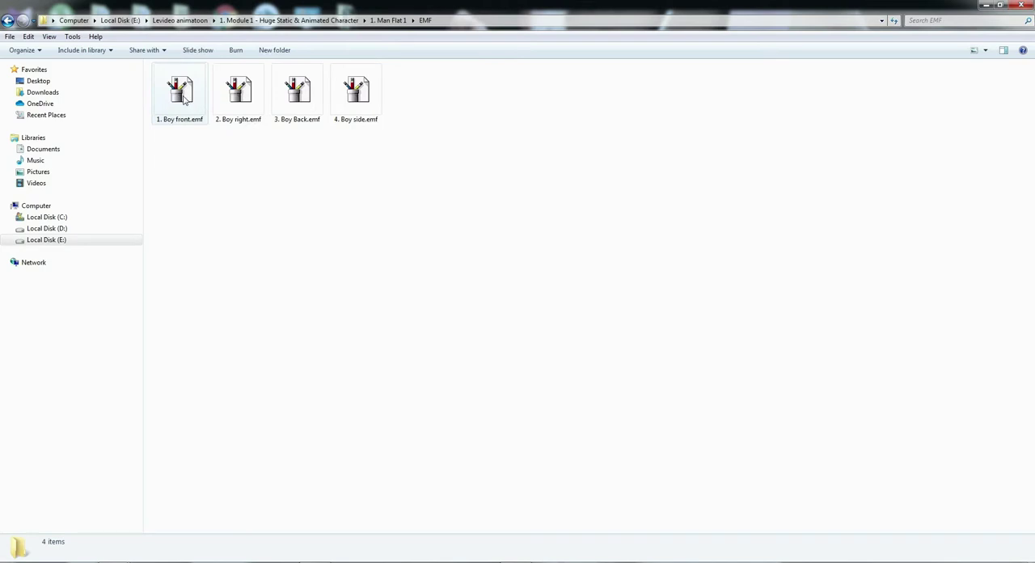
pyautogui.click(184, 97)
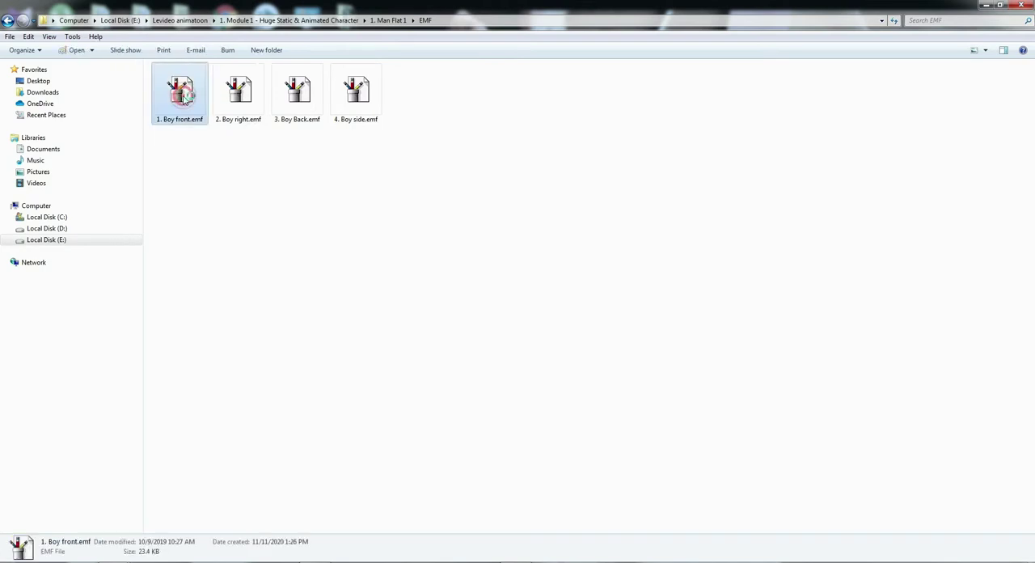
pyautogui.doubleClick(184, 97)
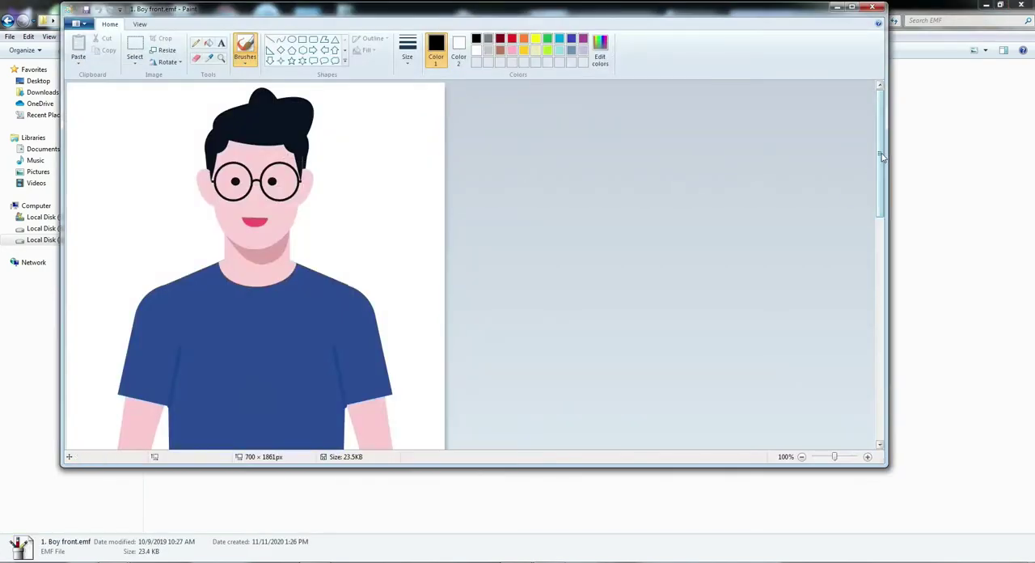
pyautogui.moveTo(882, 156)
pyautogui.mouseDown()
pyautogui.moveTo(882, 404)
pyautogui.moveTo(882, 122)
pyautogui.mouseUp()
pyautogui.click(872, 8)
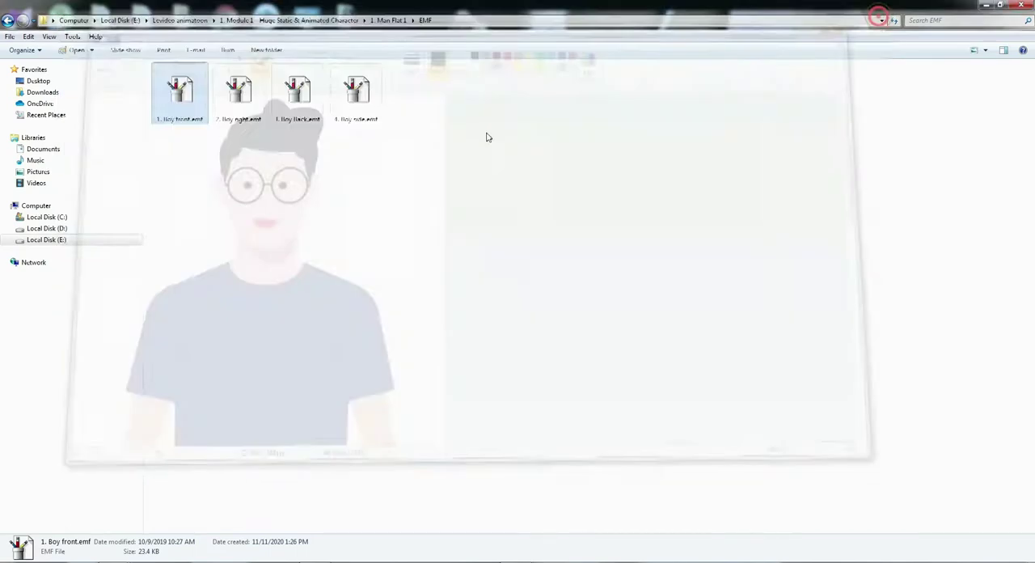
# Preview the Boy right image, then move to the character's GIF folder
pyautogui.doubleClick(240, 97)
pyautogui.moveTo(882, 156)
pyautogui.mouseDown()
pyautogui.moveTo(882, 388)
pyautogui.moveTo(881, 122)
pyautogui.mouseUp()
pyautogui.click(872, 8)
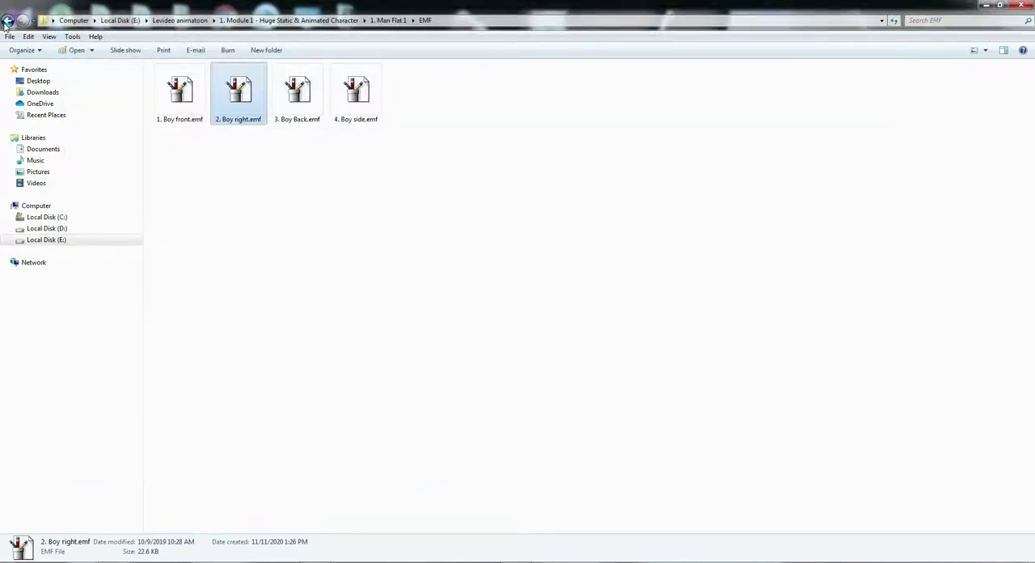
pyautogui.click(8, 20)
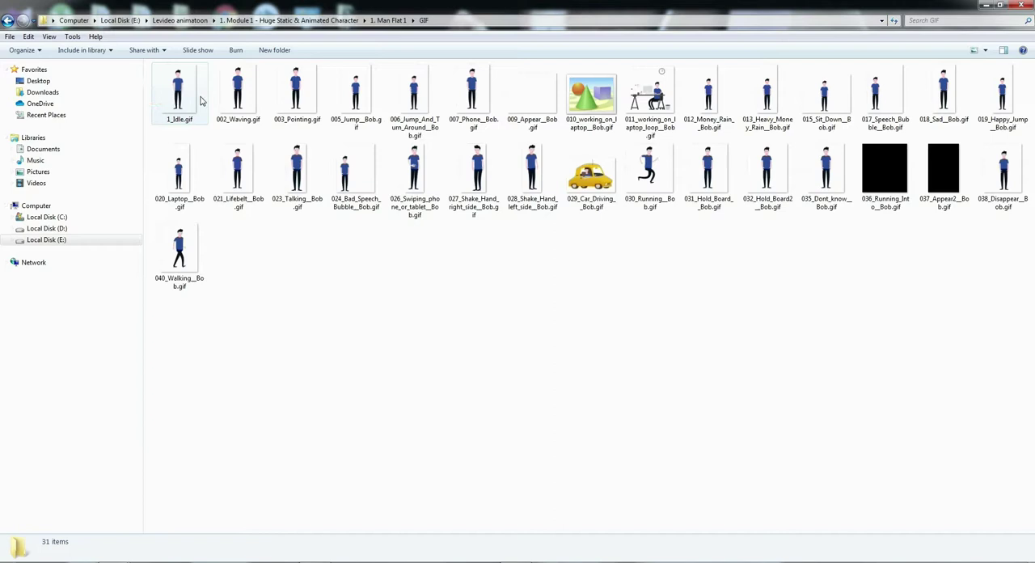
# Play the Idle, Waving, Pointing, Phone, Jump and laptop GIFs in Internet Explorer, then close it
pyautogui.doubleClick(182, 101)
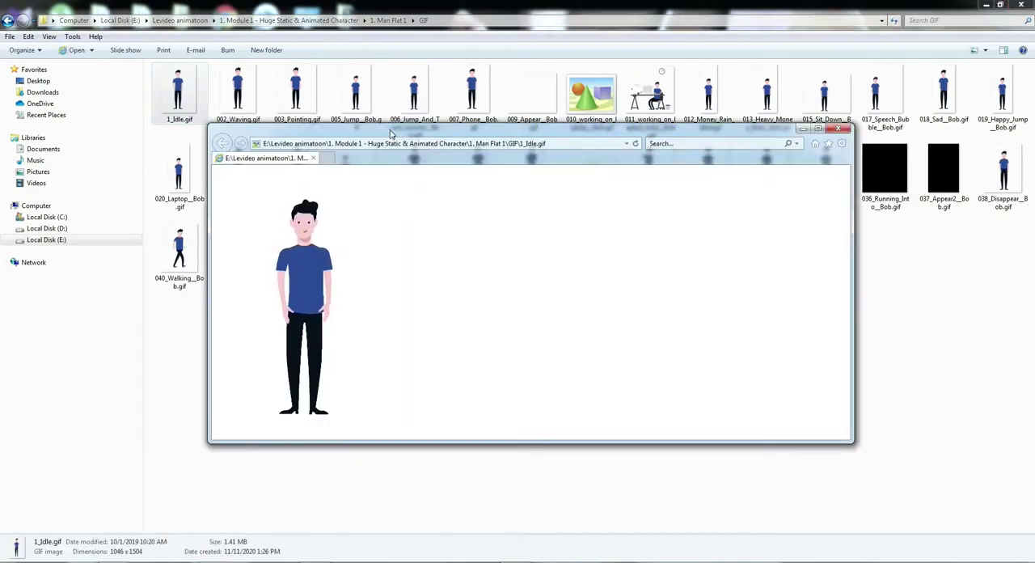
pyautogui.moveTo(391, 134); pyautogui.dragTo(377, 158)
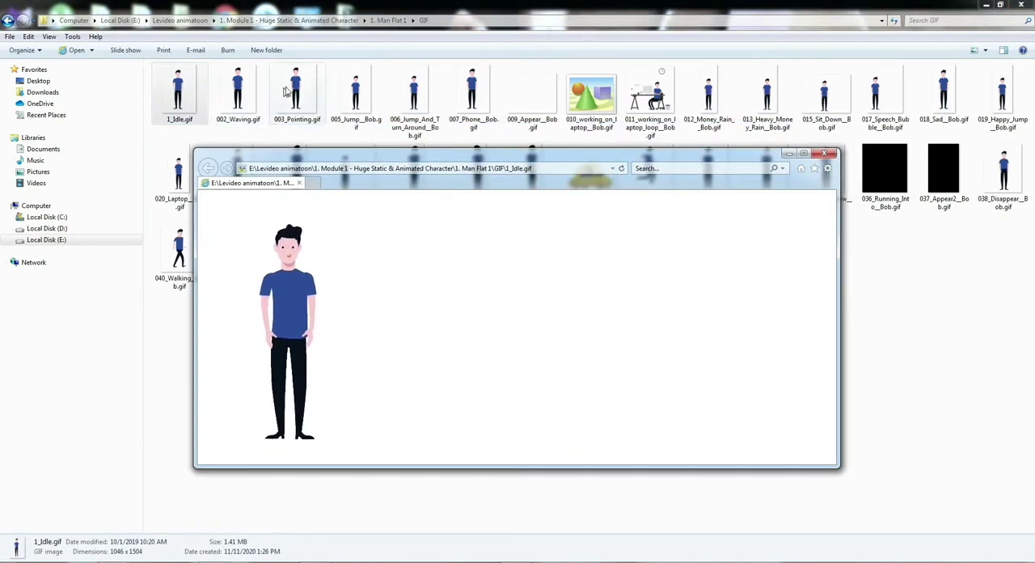
pyautogui.doubleClick(235, 95)
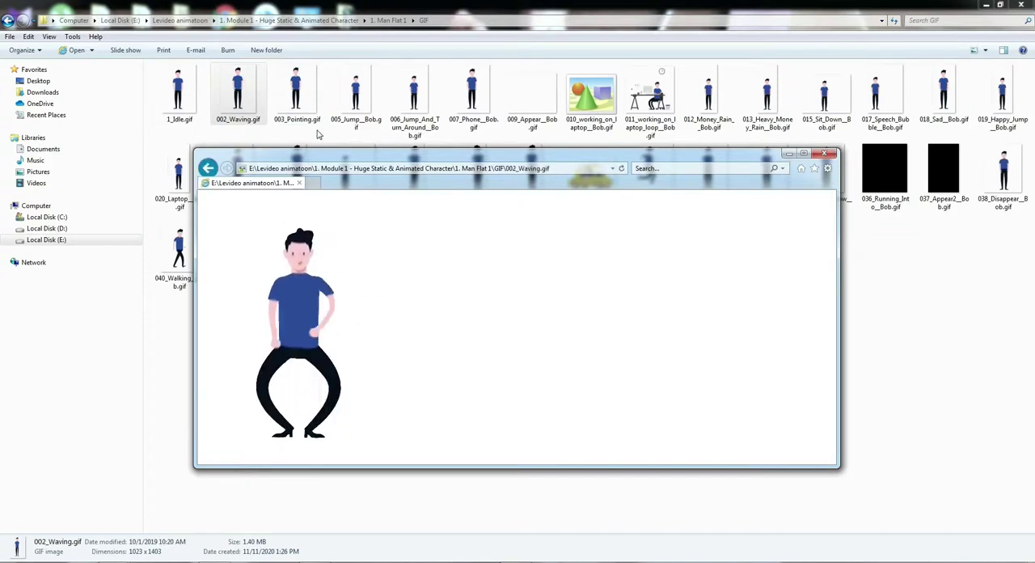
pyautogui.moveTo(296, 97); pyautogui.dragTo(305, 289)
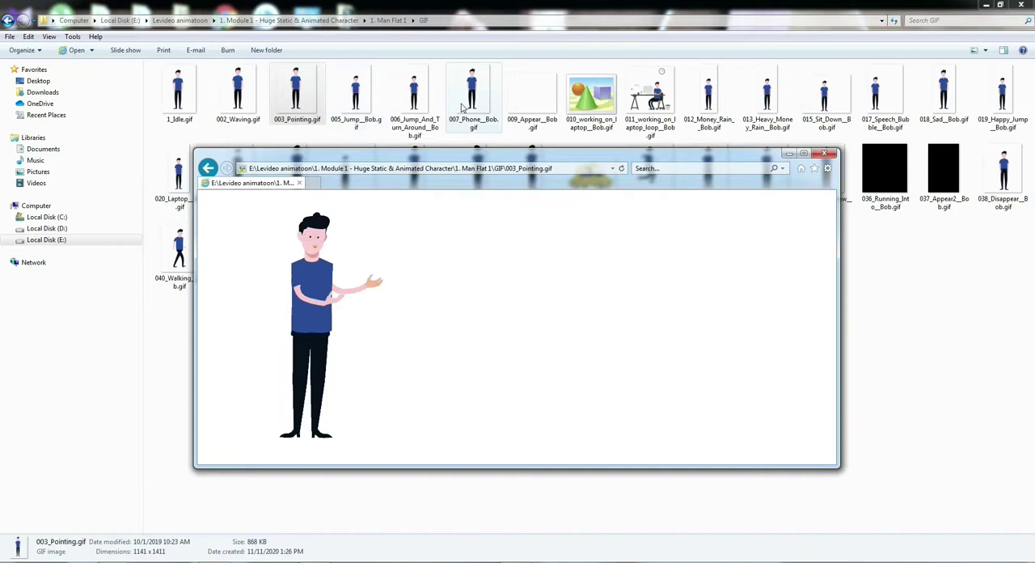
pyautogui.moveTo(473, 97); pyautogui.dragTo(387, 296)
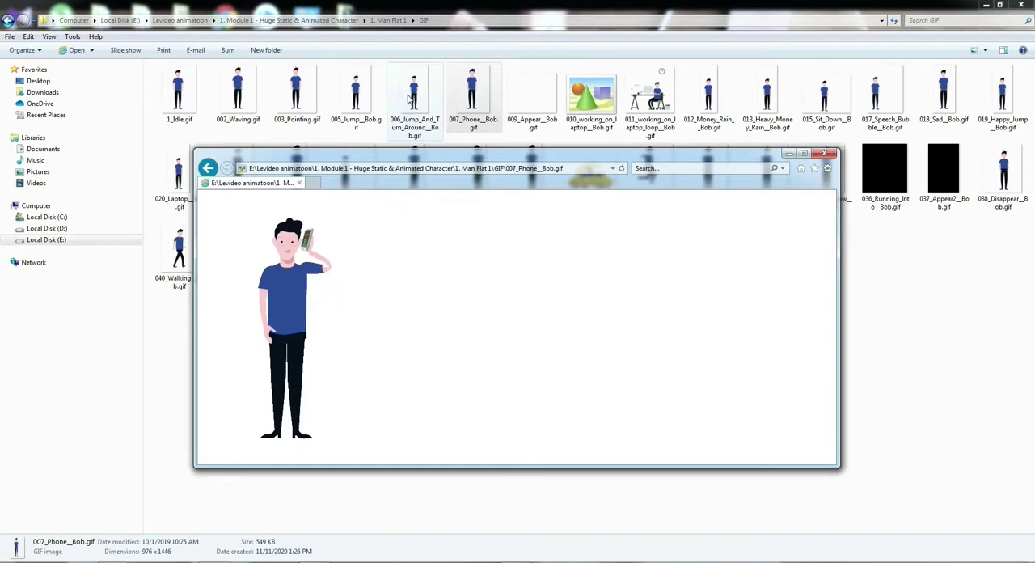
pyautogui.moveTo(411, 97); pyautogui.dragTo(356, 251)
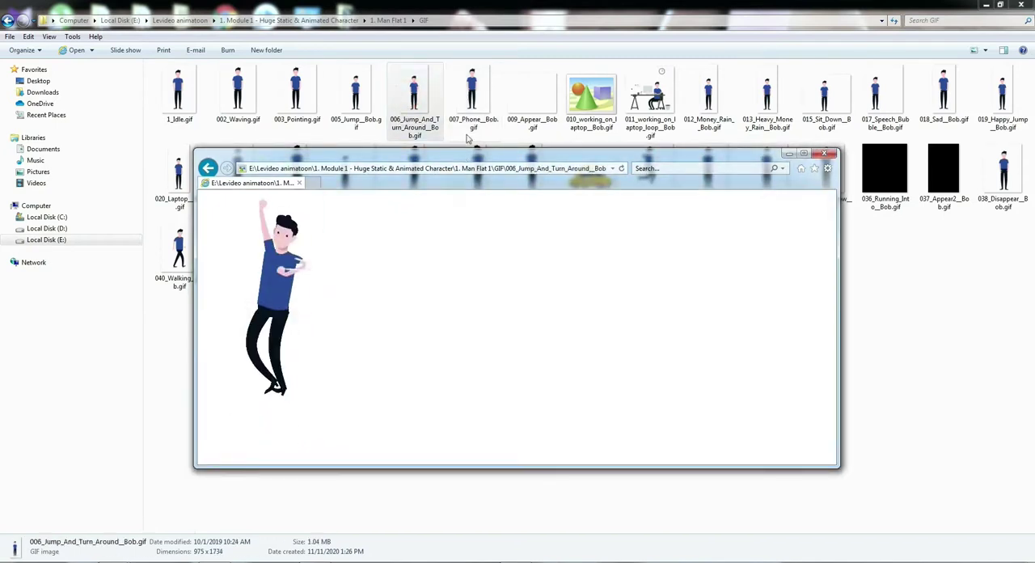
pyautogui.moveTo(661, 96)
pyautogui.mouseDown()
pyautogui.moveTo(475, 257)
pyautogui.moveTo(406, 302)
pyautogui.mouseUp()
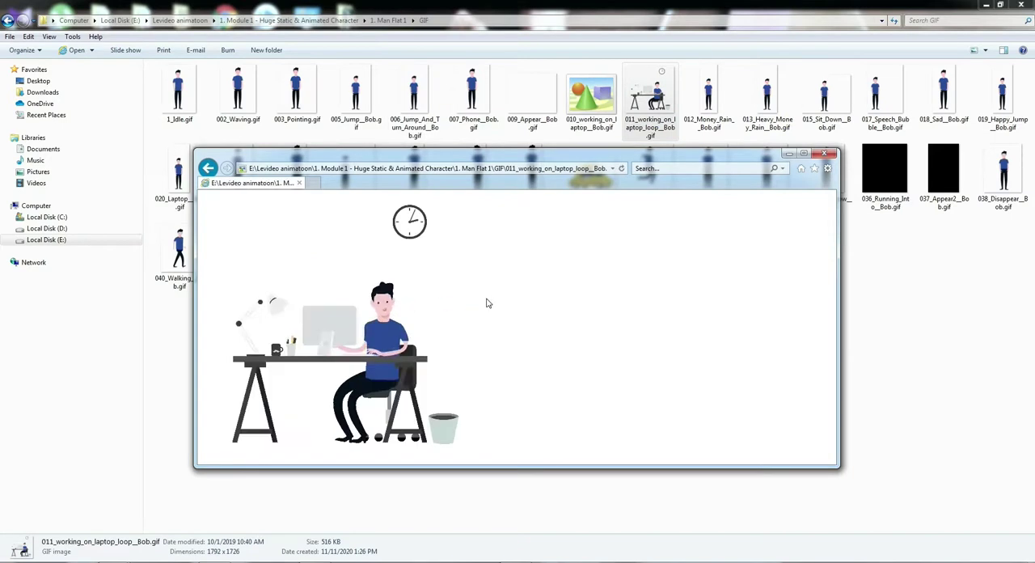
pyautogui.click(825, 155)
# Flip through the Man Flat 1 PNG poses in the photo viewer, then return to the folder
pyautogui.click(8, 20)
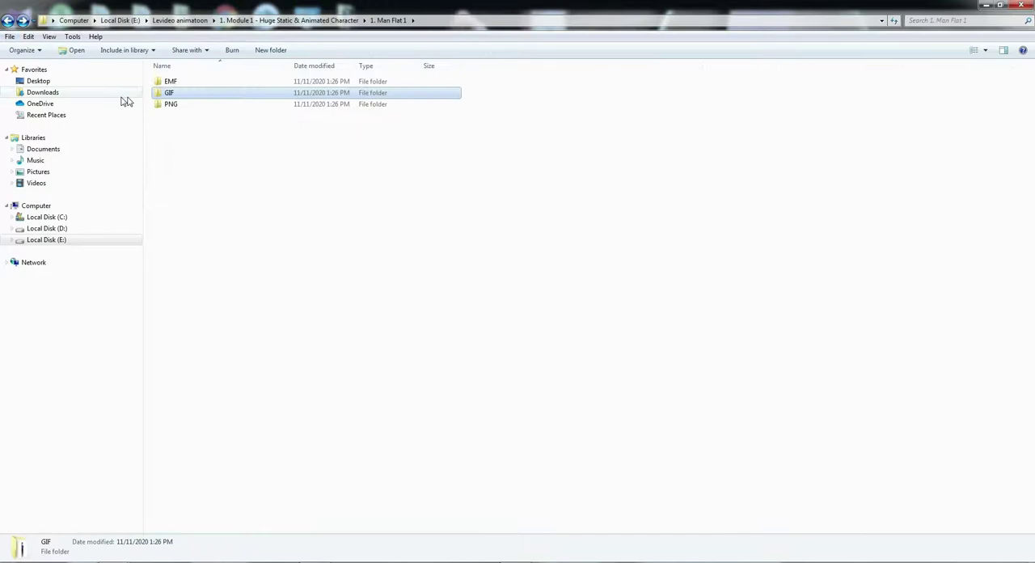
pyautogui.doubleClick(169, 98)
pyautogui.doubleClick(180, 93)
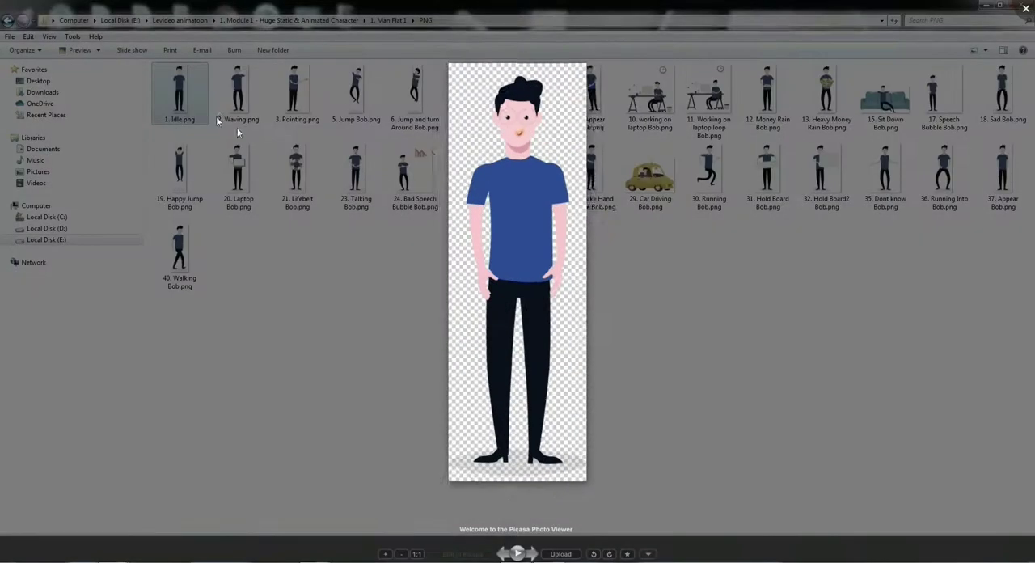
pyautogui.press('Right')
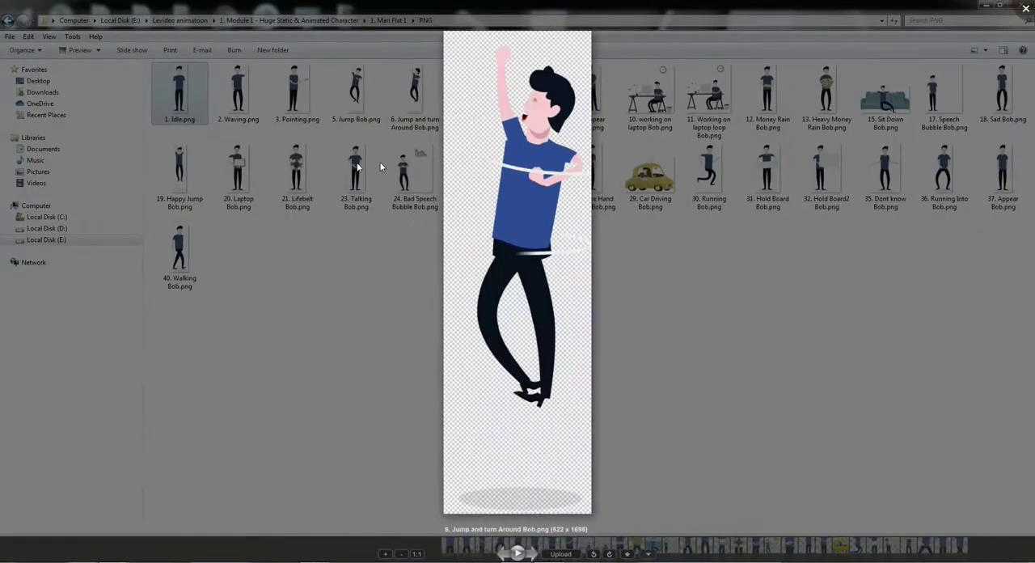
pyautogui.press('Right')
pyautogui.press('Escape')
pyautogui.press('BackSpace')
pyautogui.press('BackSpace')
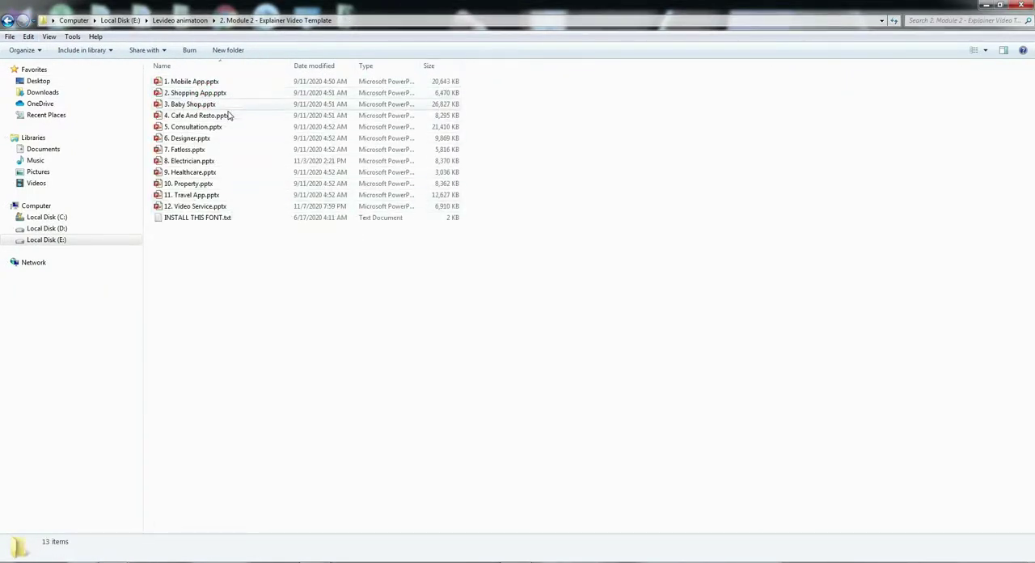
# Open '10. Property.pptx', maximize the PowerPoint window and enable editing
pyautogui.doubleClick(186, 184)
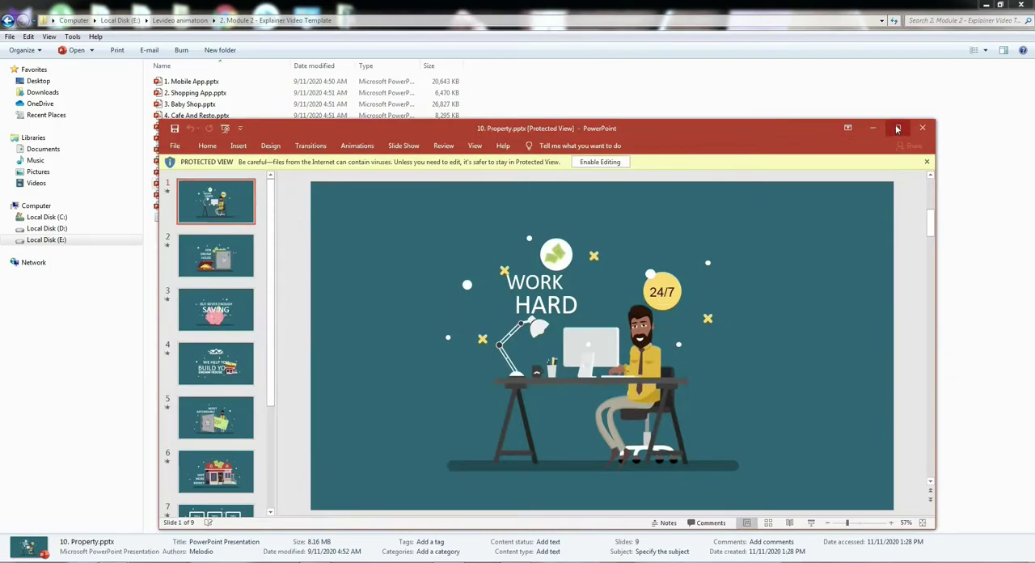
pyautogui.click(897, 128)
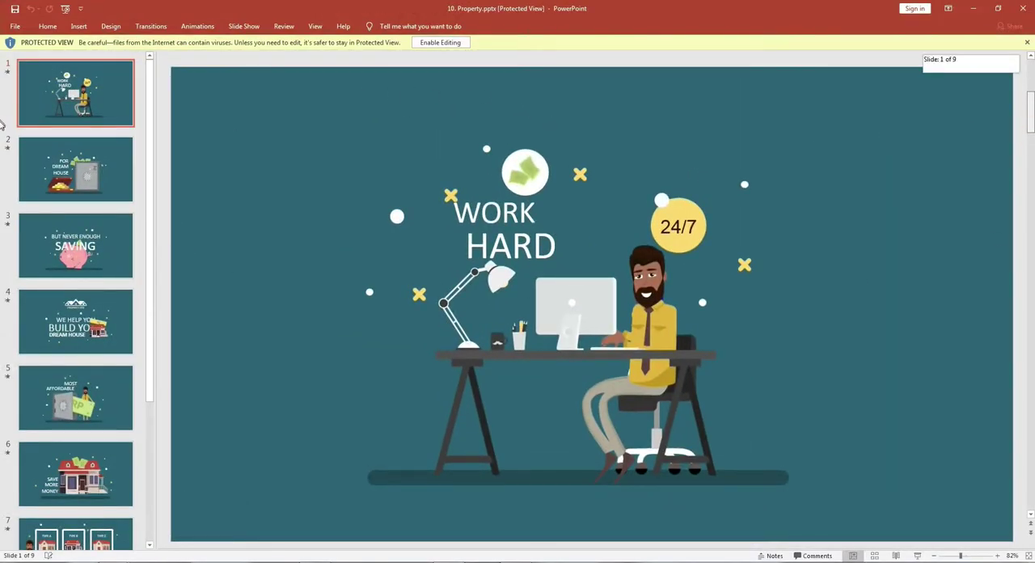
pyautogui.moveTo(1029, 125)
pyautogui.mouseDown()
pyautogui.moveTo(1032, 176)
pyautogui.moveTo(1030, 87)
pyautogui.mouseUp()
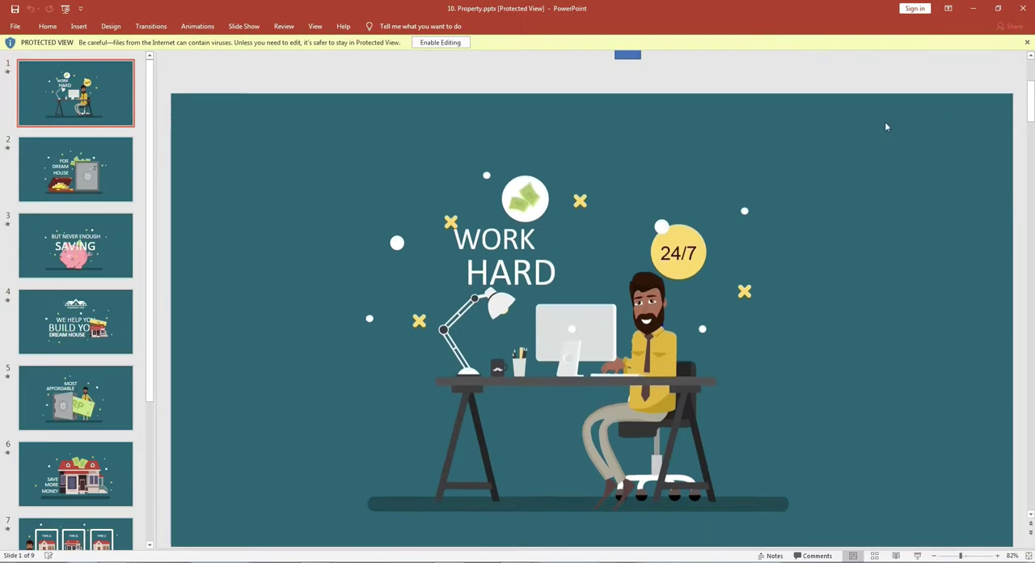
pyautogui.click(439, 43)
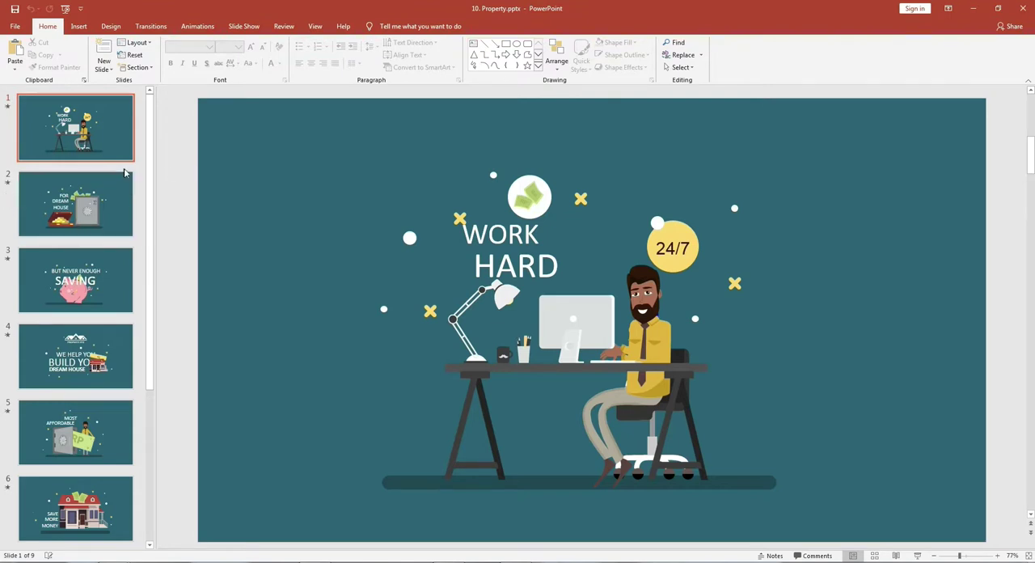
# On slide 5, fill the man's shirt with red
pyautogui.click(75, 432)
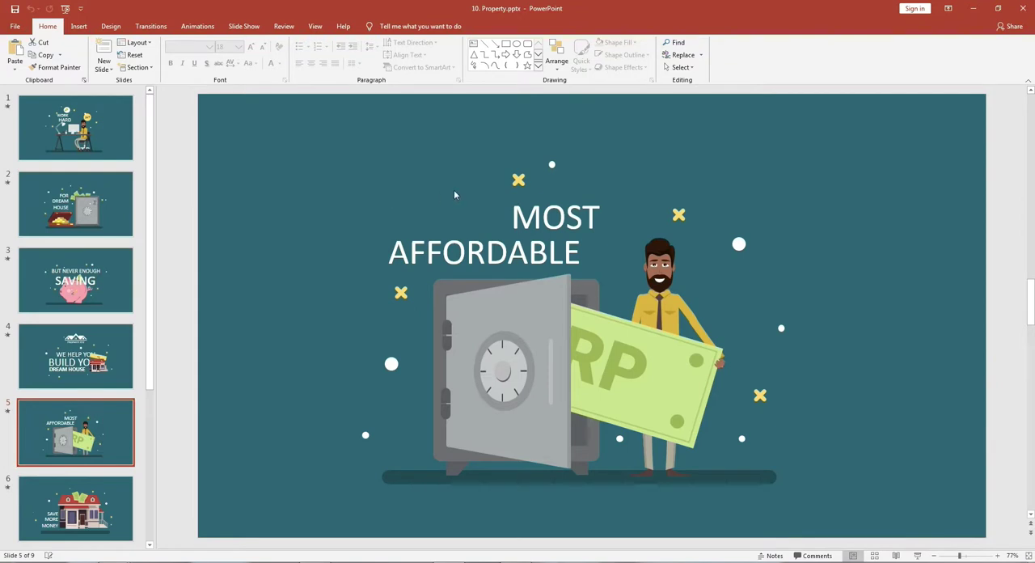
pyautogui.click(649, 304)
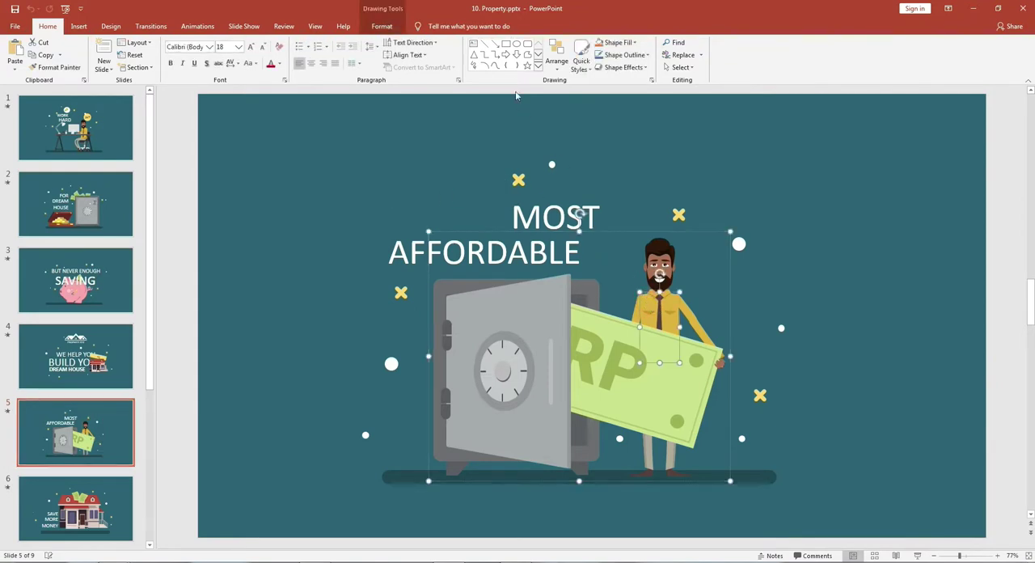
pyautogui.click(382, 27)
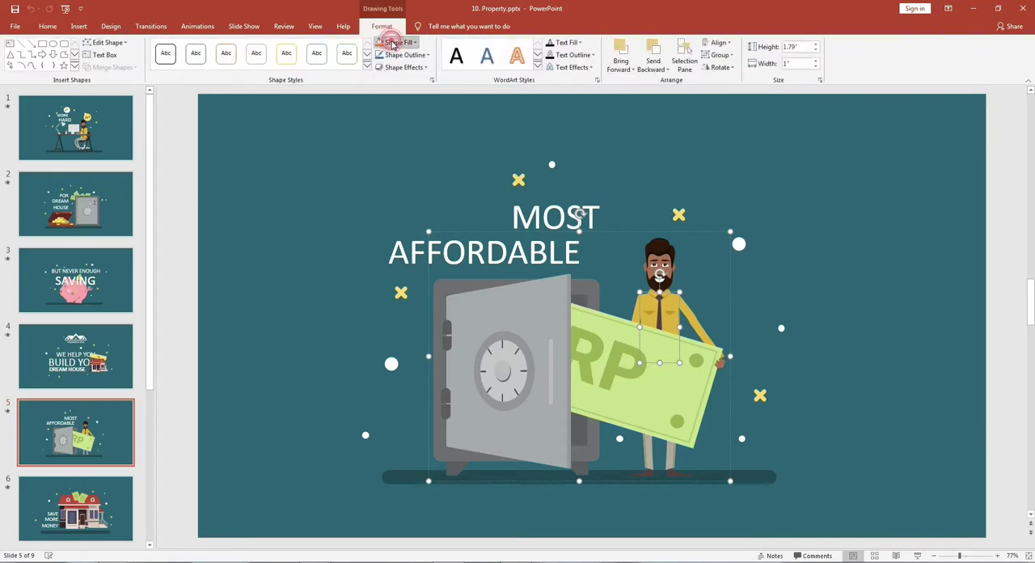
pyautogui.click(397, 42)
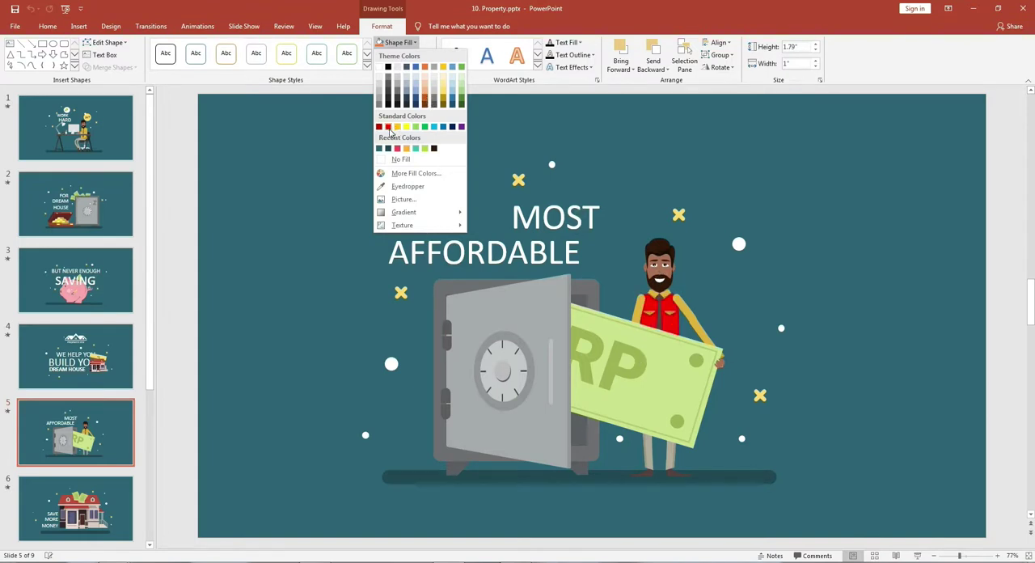
pyautogui.click(389, 127)
# Colour the man's arm and sleeve pieces red
pyautogui.click(414, 42)
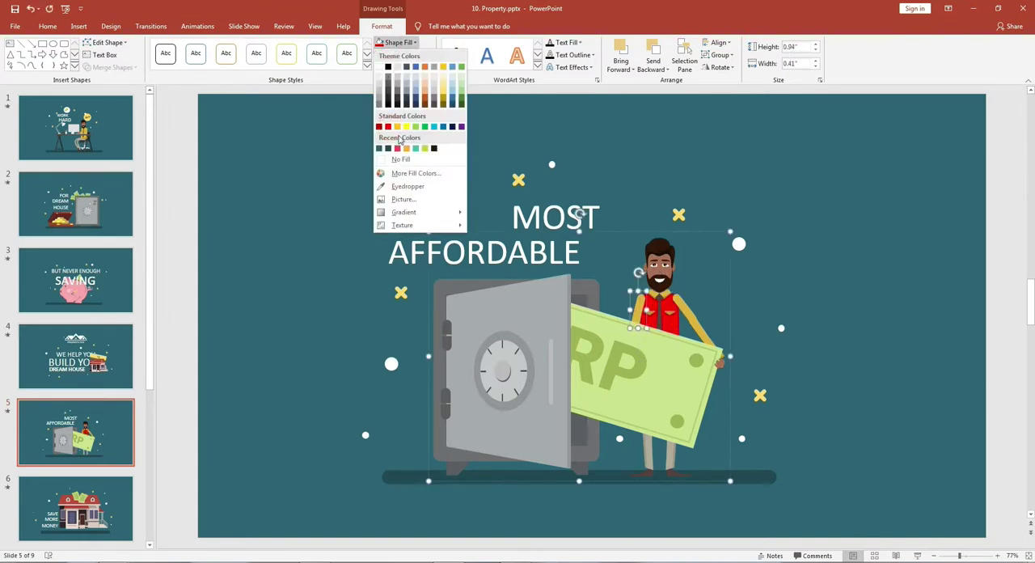
pyautogui.click(388, 127)
pyautogui.click(414, 42)
pyautogui.click(388, 127)
pyautogui.click(704, 344)
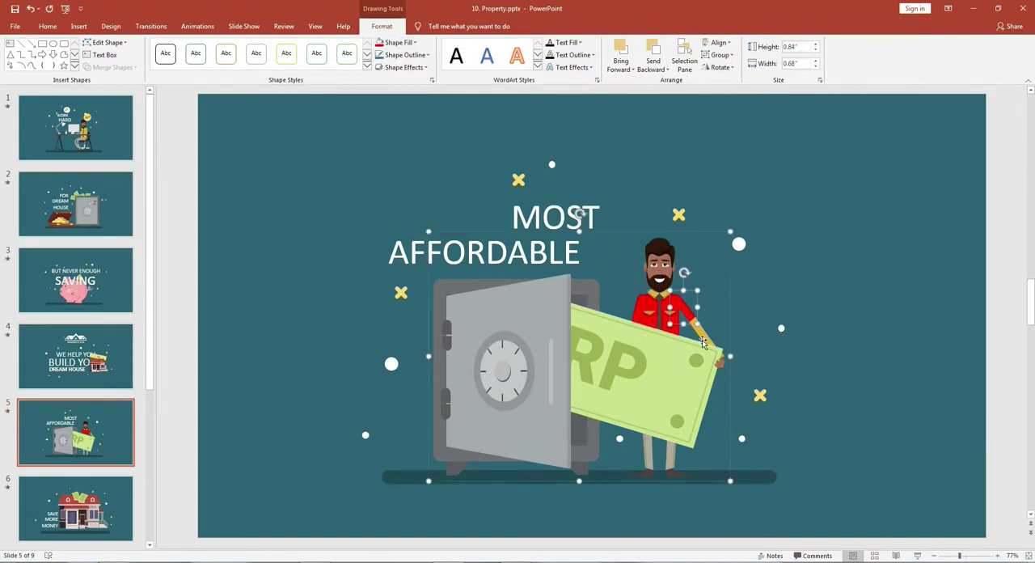
pyautogui.click(414, 42)
pyautogui.click(388, 127)
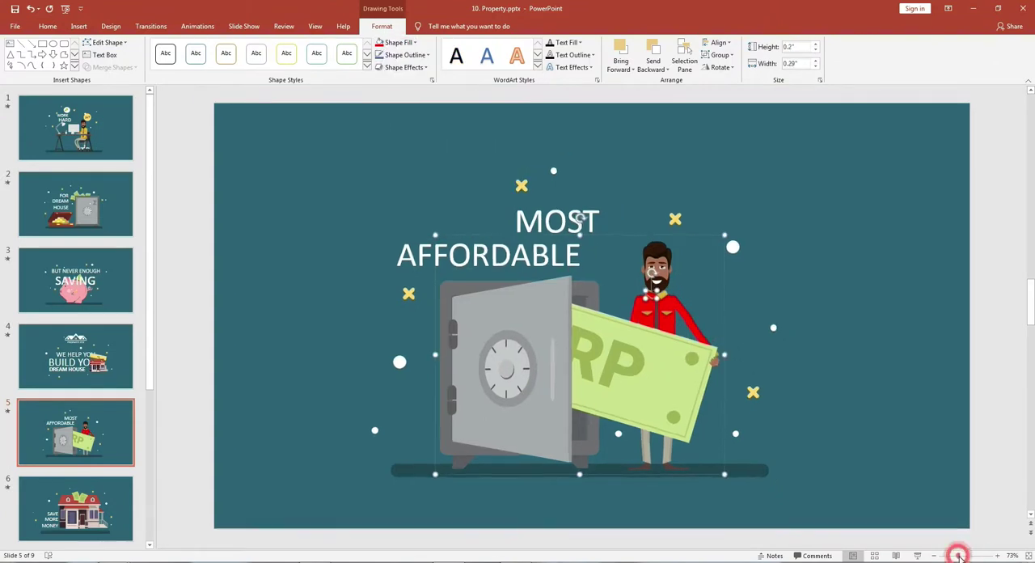
# Colour the man's hair dark brown and fit the whole slide in view
pyautogui.click(414, 42)
pyautogui.click(426, 77)
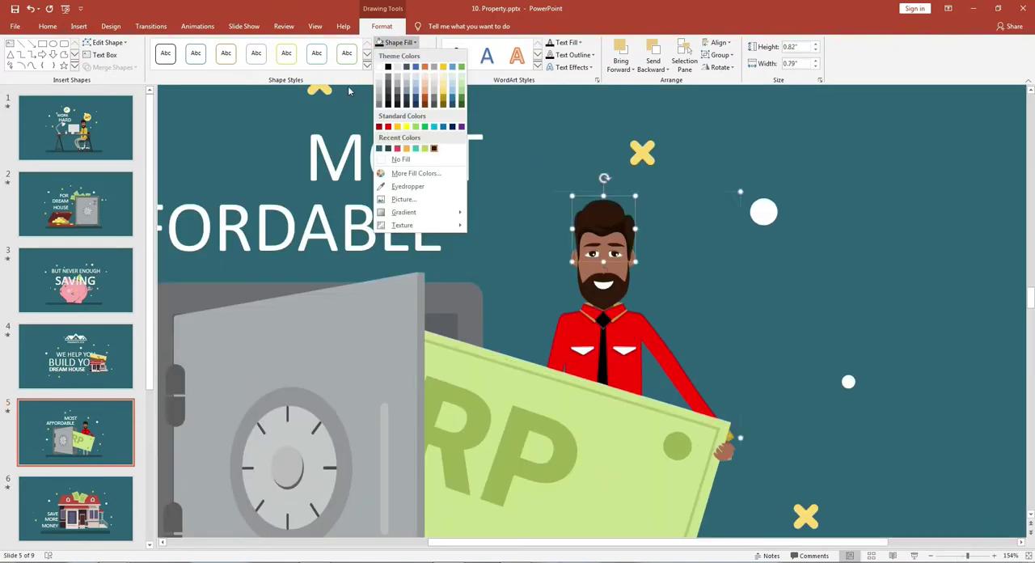
pyautogui.click(387, 67)
pyautogui.click(265, 168)
pyautogui.click(967, 556)
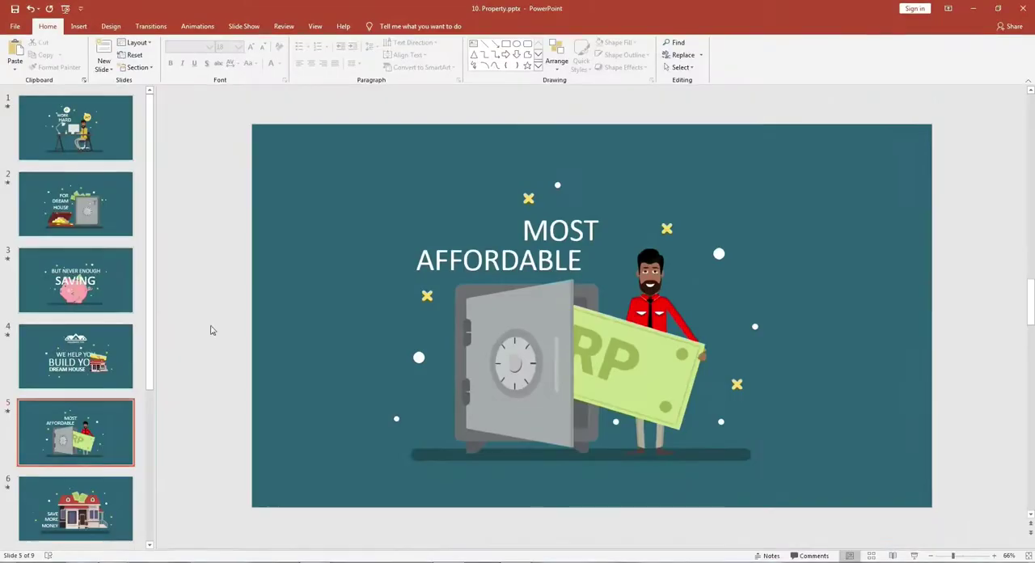
# Copy the Most Affordable slide and create a new blank presentation
pyautogui.rightClick(71, 433)
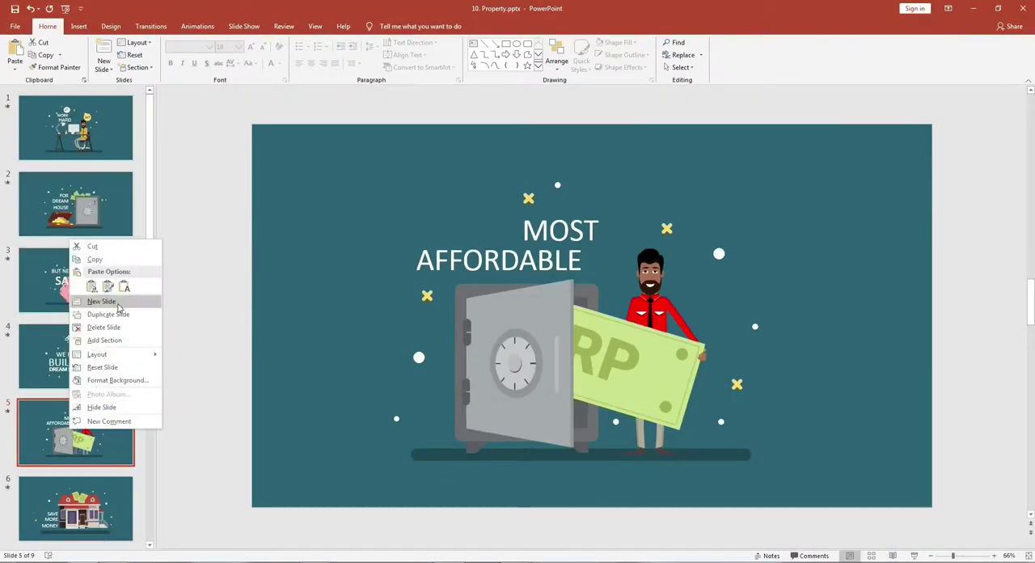
pyautogui.click(97, 256)
pyautogui.click(14, 26)
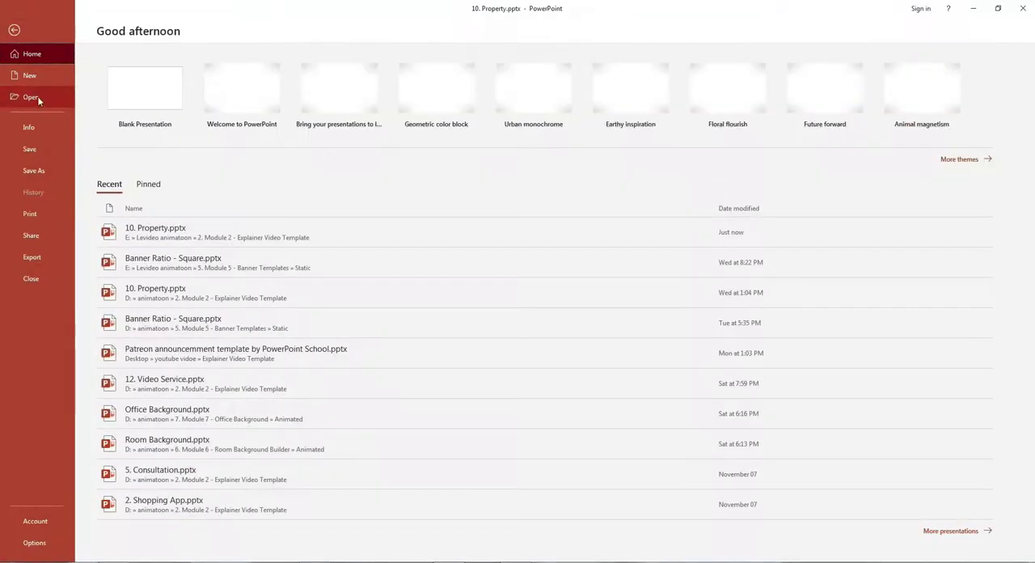
pyautogui.click(33, 75)
pyautogui.click(127, 109)
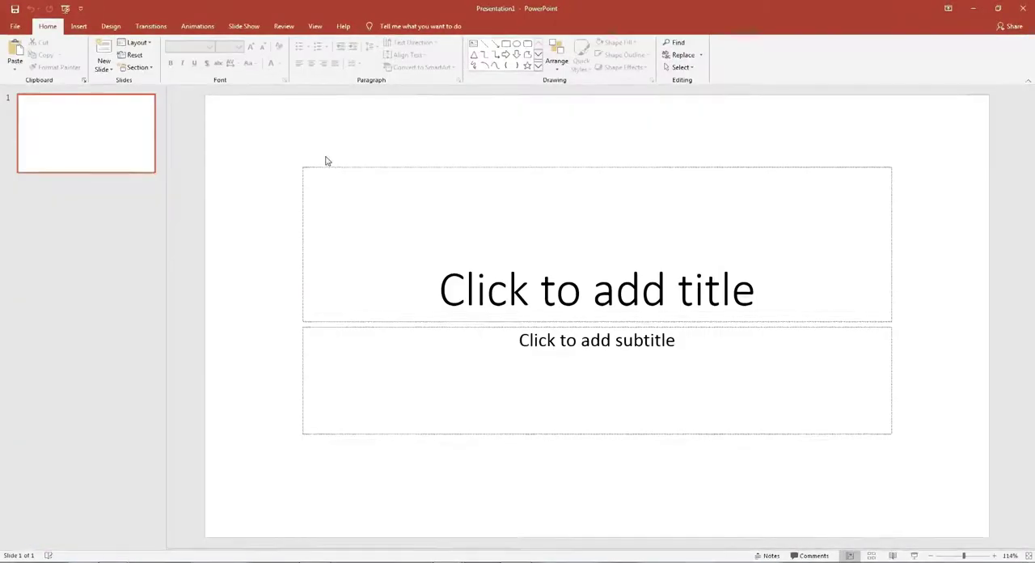
# Replace the blank slide with the pasted Most Affordable slide and preview its animation
pyautogui.moveTo(258, 145); pyautogui.dragTo(926, 449)
pyautogui.press('Delete')
pyautogui.rightClick(75, 132)
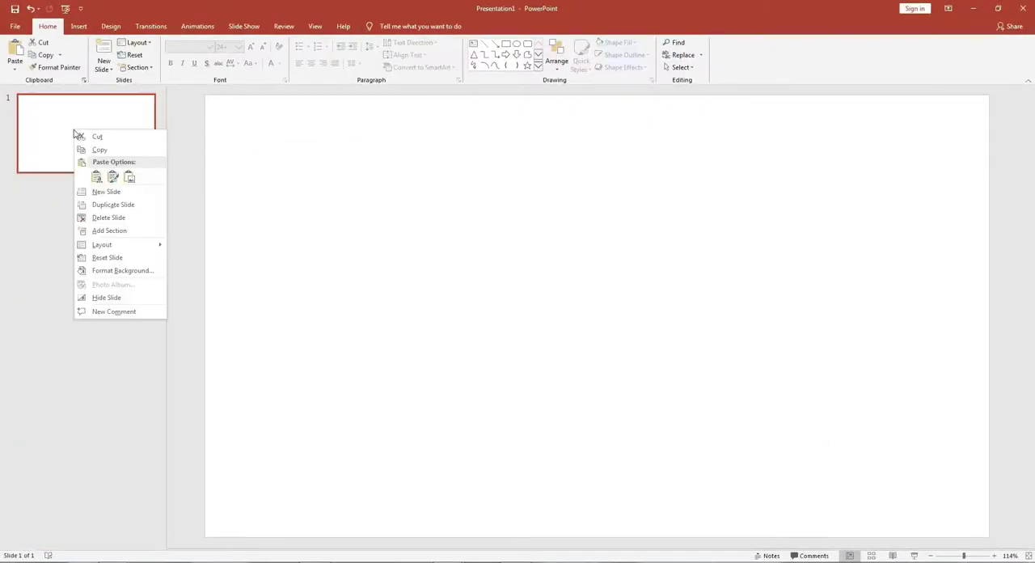
pyautogui.click(112, 177)
pyautogui.click(85, 134)
pyautogui.press('Delete')
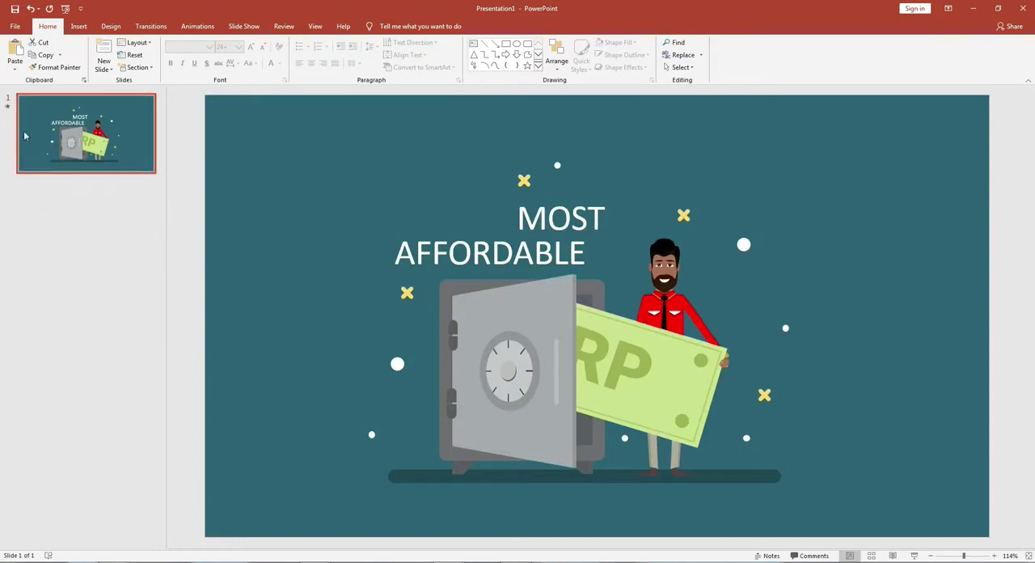
pyautogui.click(7, 106)
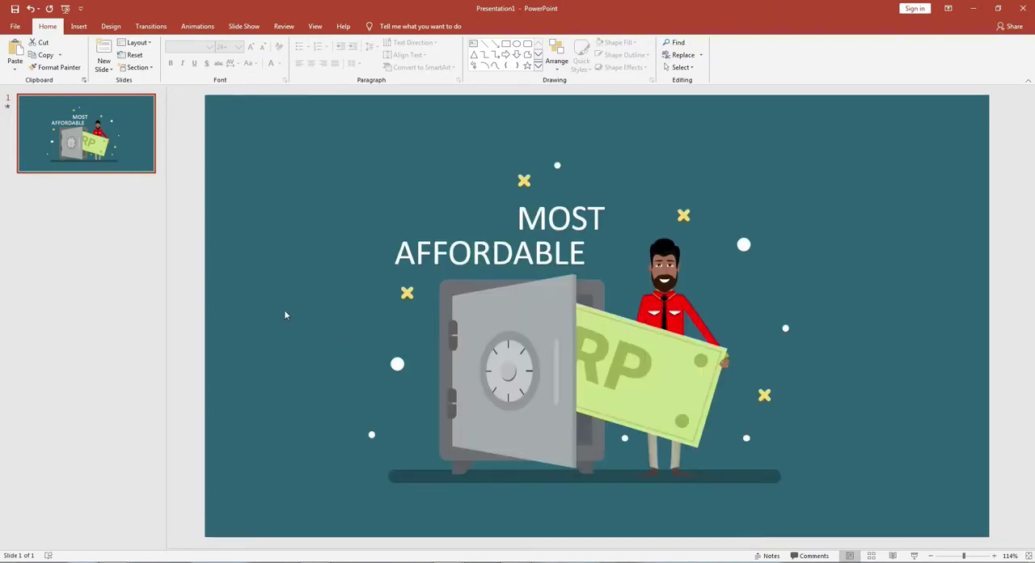
pyautogui.click(7, 107)
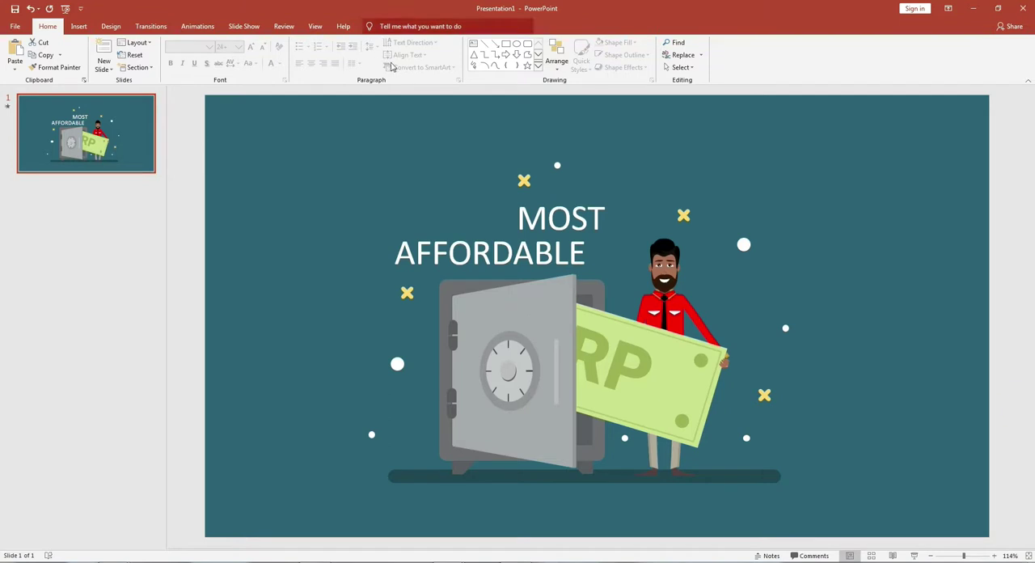
# In the Animation Pane, select the exit and OVAL animation entries, then clear the selection
pyautogui.click(198, 27)
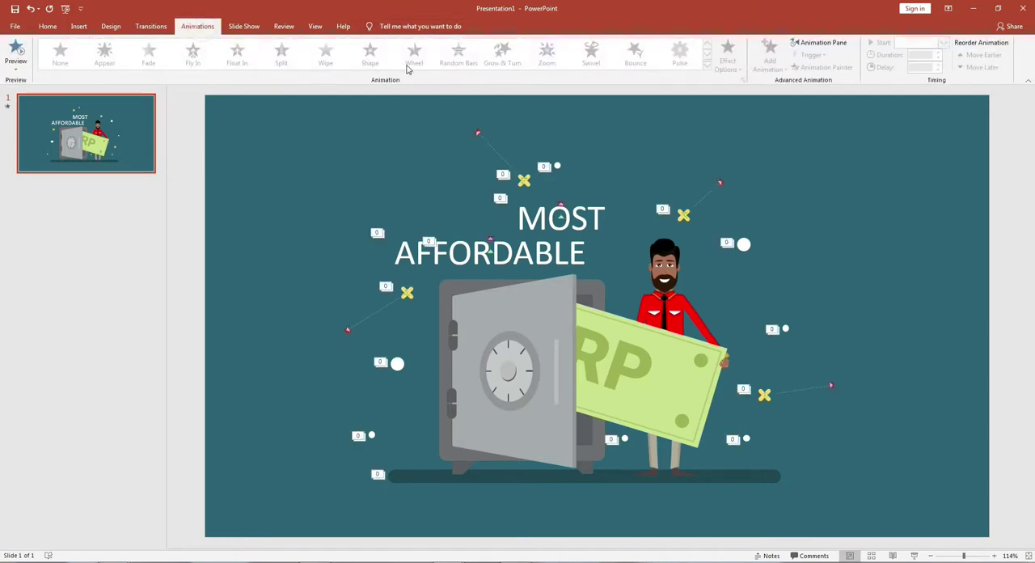
pyautogui.click(818, 43)
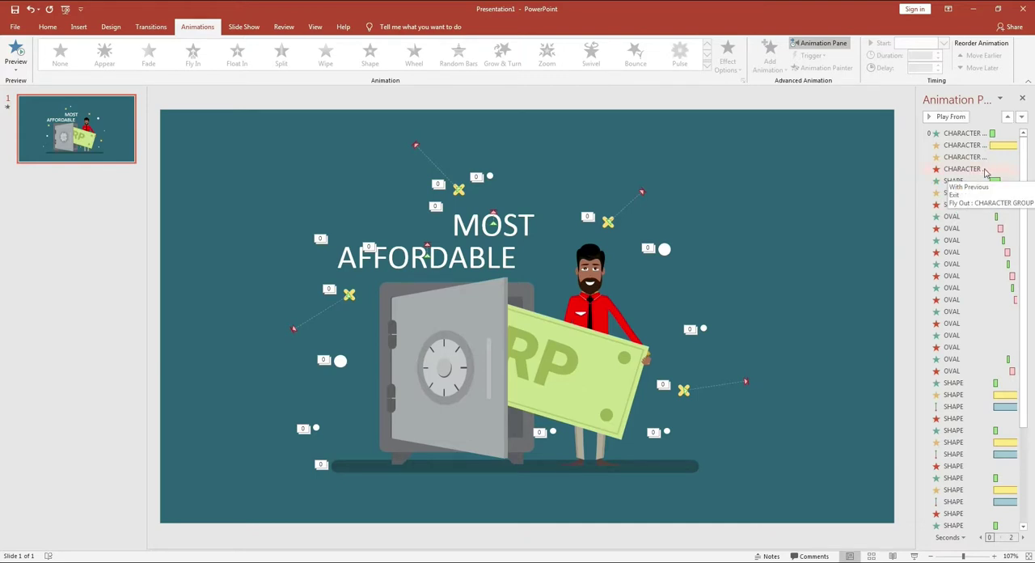
pyautogui.click(985, 172)
pyautogui.keyDown('ctrl'); pyautogui.click(963, 204); pyautogui.keyUp('ctrl')
pyautogui.keyDown('ctrl'); pyautogui.click(963, 229); pyautogui.keyUp('ctrl')
pyautogui.keyDown('ctrl'); pyautogui.click(962, 252); pyautogui.keyUp('ctrl')
pyautogui.keyDown('ctrl'); pyautogui.click(961, 276); pyautogui.keyUp('ctrl')
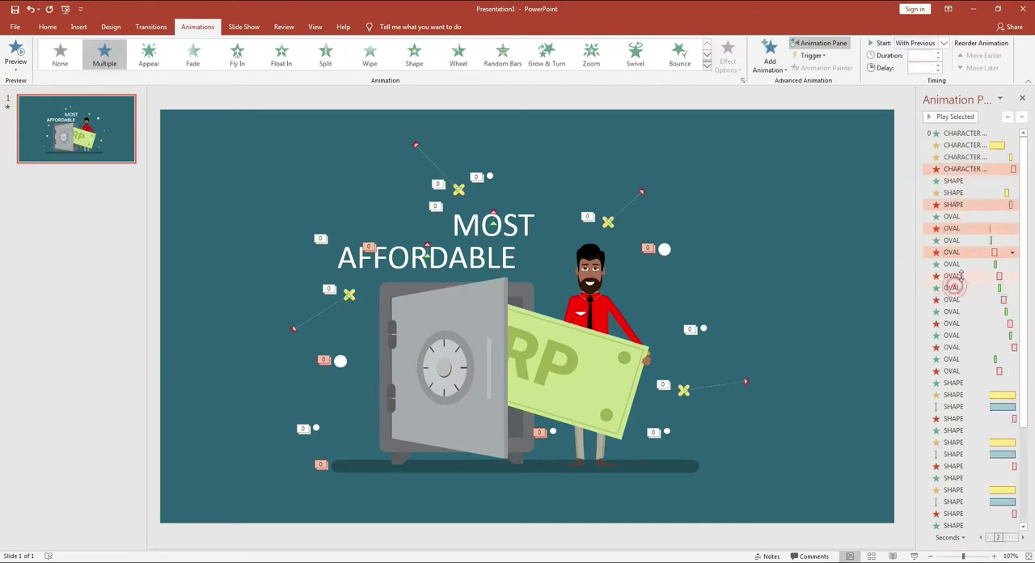
pyautogui.keyDown('ctrl'); pyautogui.click(955, 323); pyautogui.keyUp('ctrl')
pyautogui.keyDown('ctrl'); pyautogui.click(955, 347); pyautogui.keyUp('ctrl')
pyautogui.keyDown('ctrl'); pyautogui.click(955, 371); pyautogui.keyUp('ctrl')
pyautogui.scroll(-5, 957, 472)
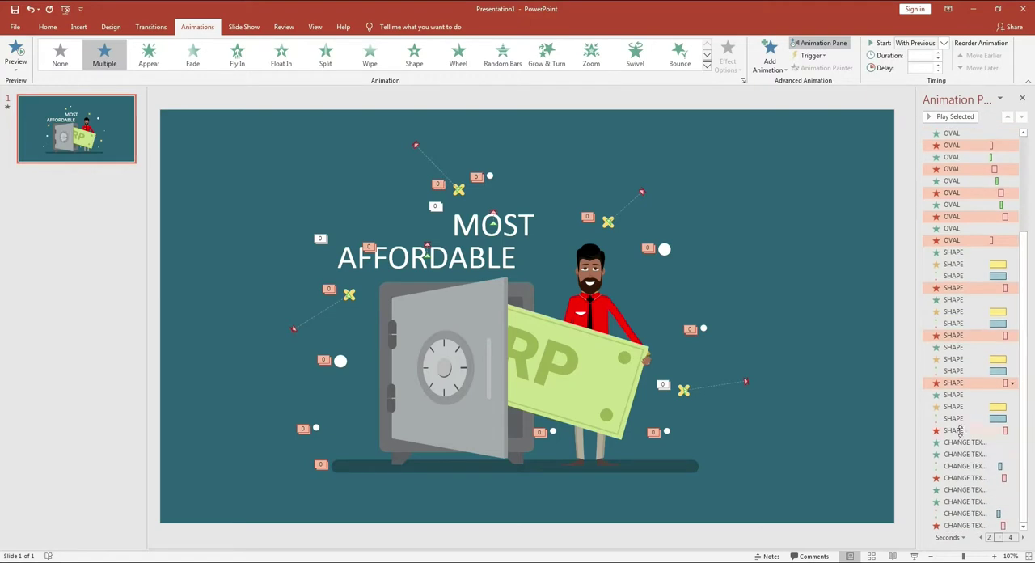
pyautogui.click(879, 150)
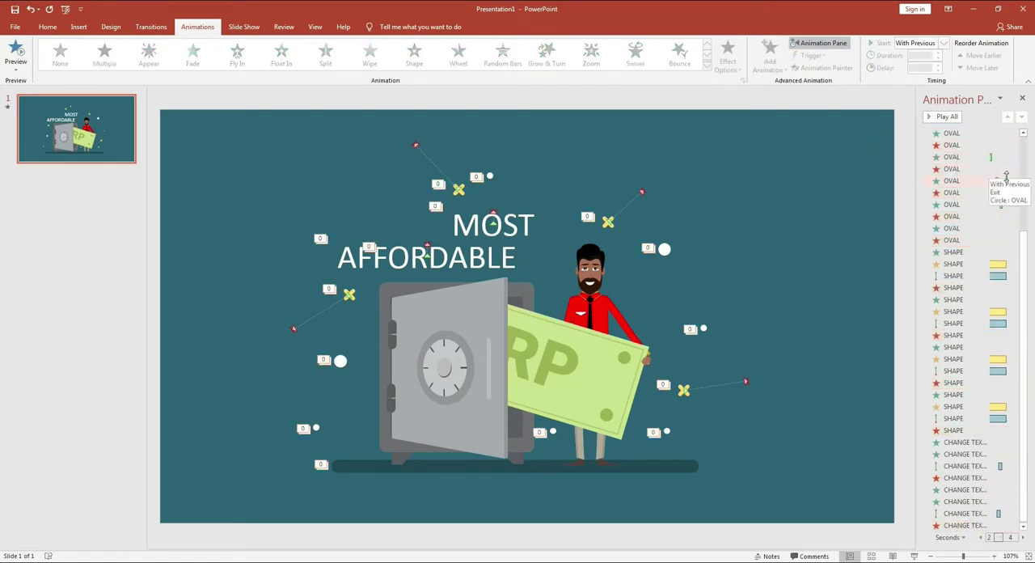
pyautogui.scroll(8, 1026, 244)
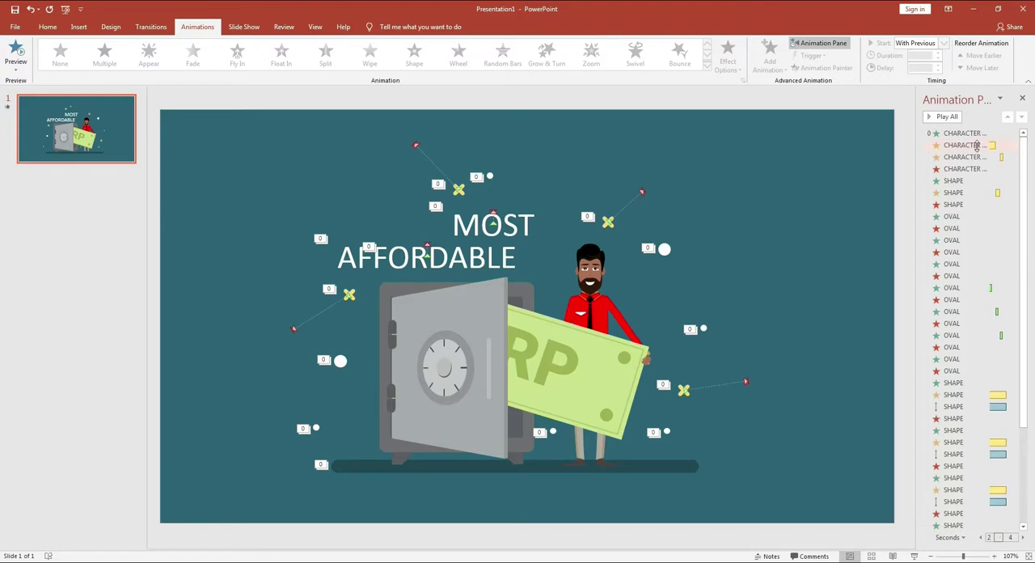
# Set the CHARACTER, SHAPE and CHANGE TEXT animations to 10.00 seconds and play all
pyautogui.click(976, 146)
pyautogui.keyDown('ctrl'); pyautogui.click(962, 192); pyautogui.keyUp('ctrl')
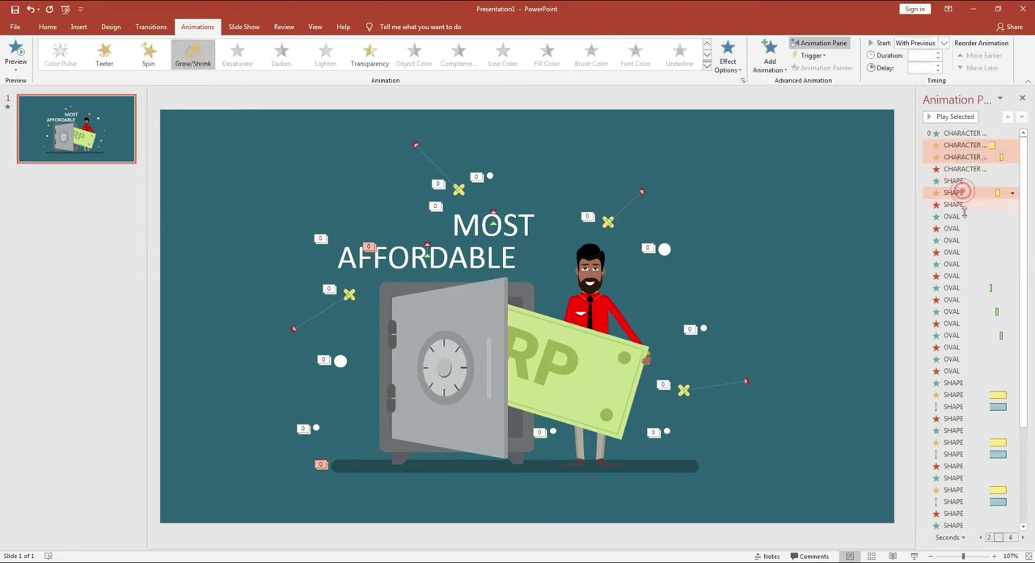
pyautogui.keyDown('ctrl'); pyautogui.click(950, 395); pyautogui.keyUp('ctrl')
pyautogui.keyDown('ctrl'); pyautogui.click(964, 489); pyautogui.keyUp('ctrl')
pyautogui.scroll(-4, 964, 484)
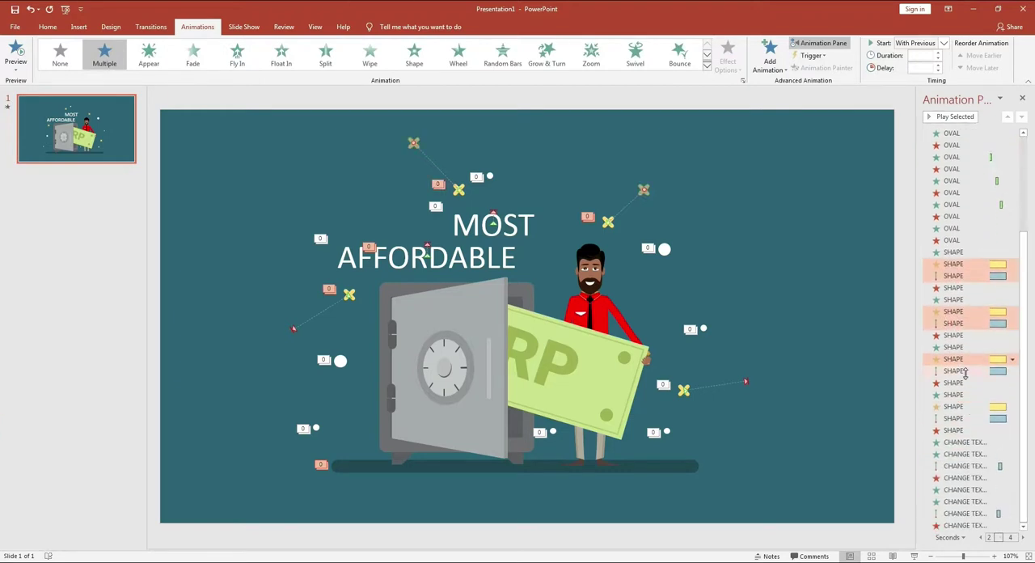
pyautogui.keyDown('ctrl'); pyautogui.click(955, 419); pyautogui.keyUp('ctrl')
pyautogui.keyDown('ctrl'); pyautogui.click(964, 466); pyautogui.keyUp('ctrl')
pyautogui.keyDown('ctrl'); pyautogui.click(964, 514); pyautogui.keyUp('ctrl')
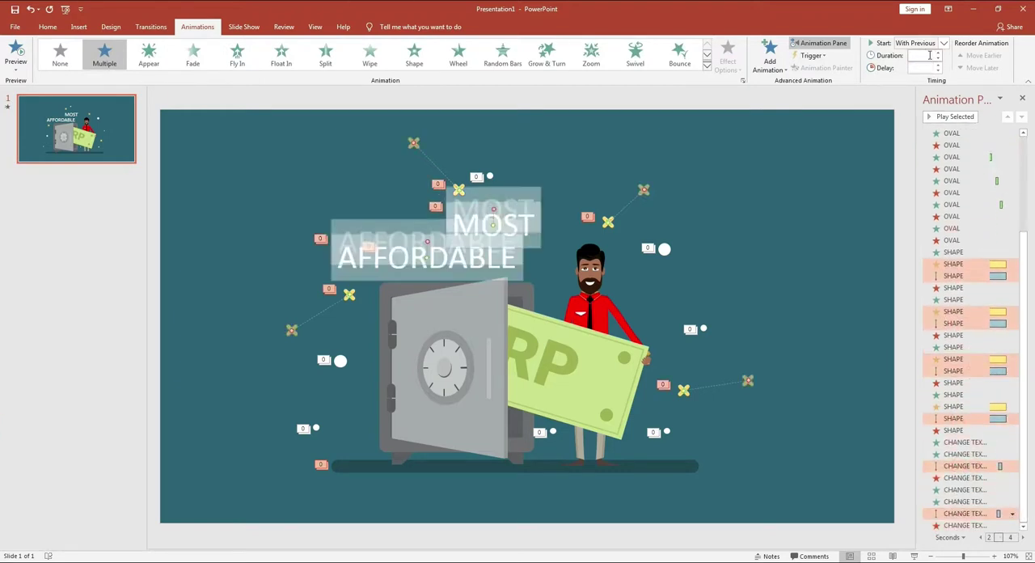
pyautogui.write('10')
pyautogui.click(888, 99)
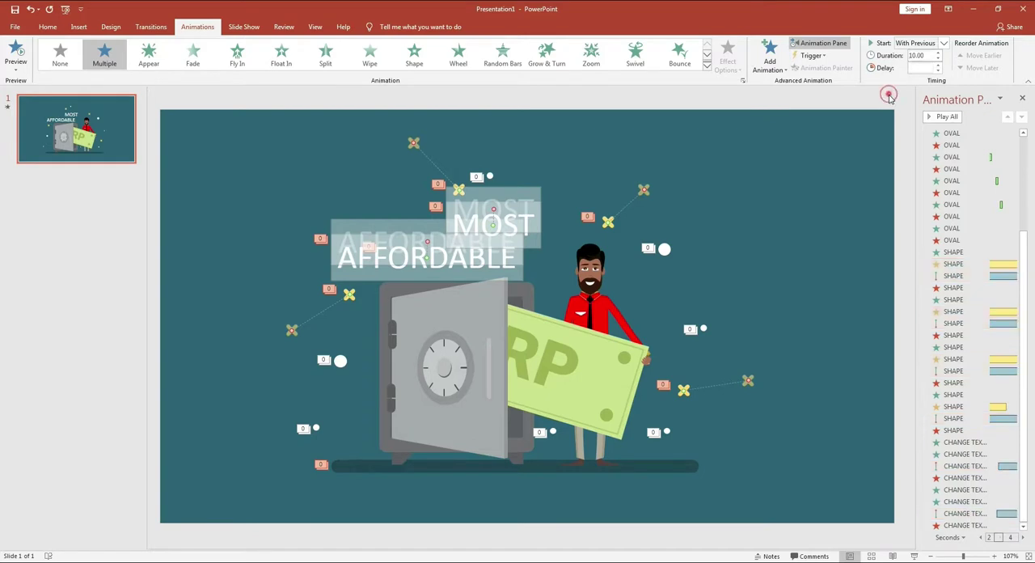
pyautogui.moveTo(1023, 239); pyautogui.dragTo(1008, 129)
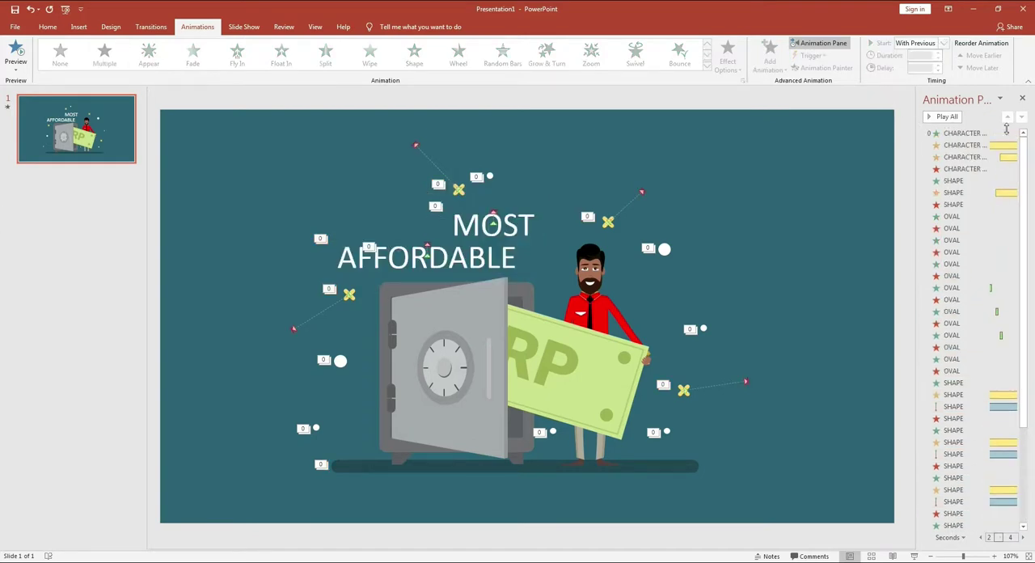
pyautogui.click(946, 117)
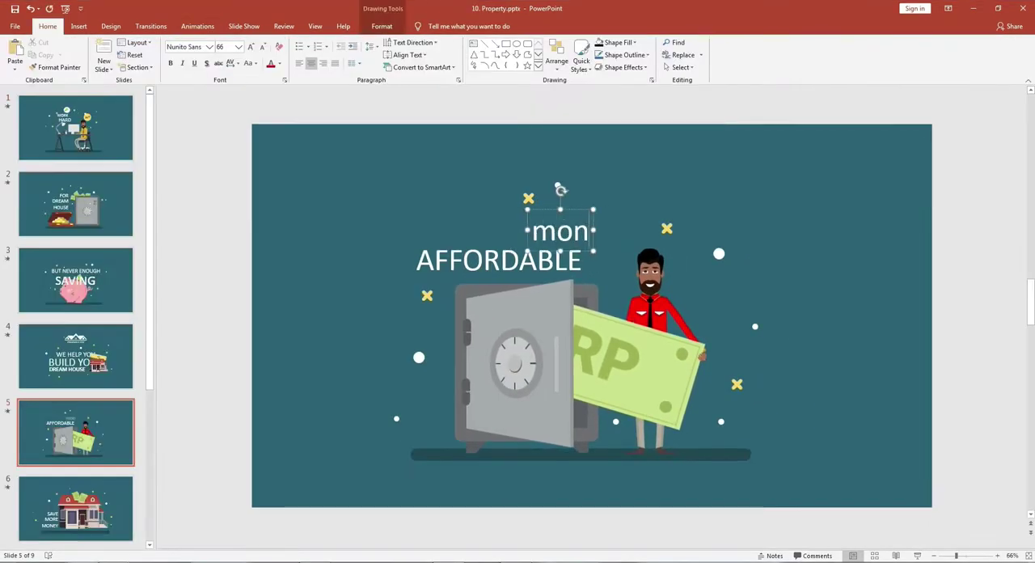
# Replace the AFFORDABLE headline with 'Money in bank' and recolour the cross decoration green
pyautogui.press('BackSpace')
pyautogui.press('BackSpace')
pyautogui.press('BackSpace')
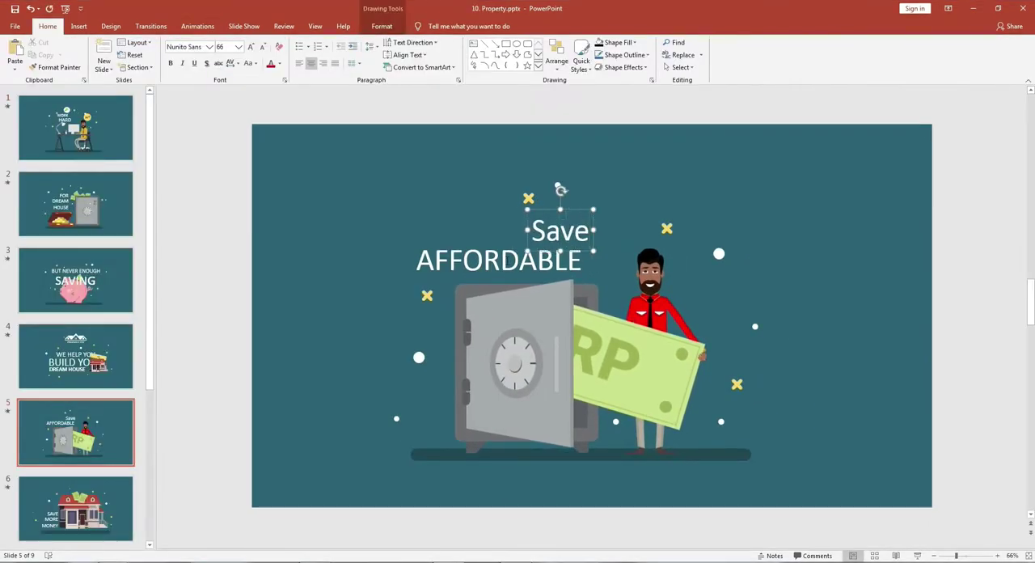
pyautogui.write('money in bank')
pyautogui.click(524, 205)
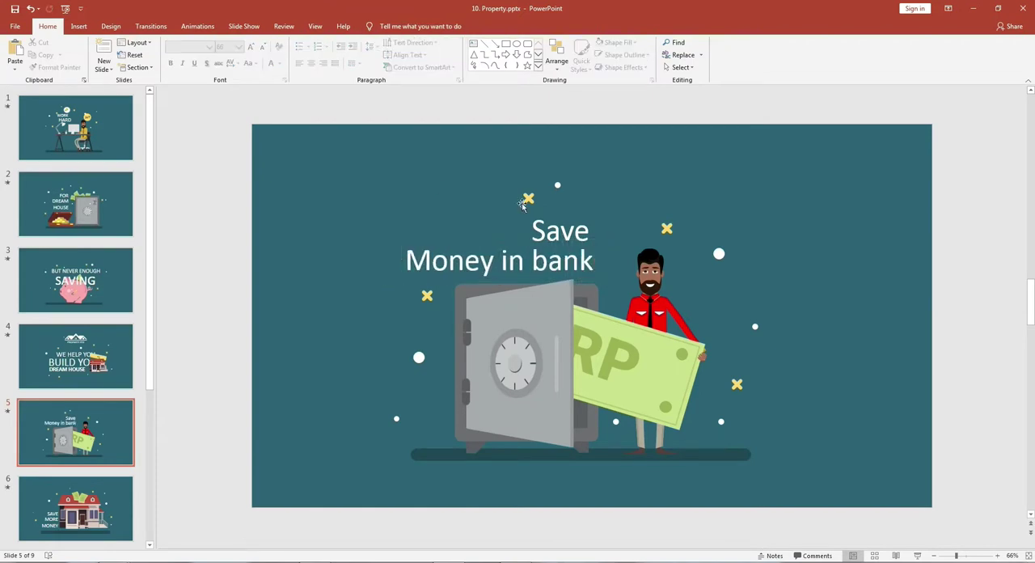
pyautogui.click(632, 42)
pyautogui.click(528, 198)
pyautogui.click(632, 42)
pyautogui.click(563, 291)
# Give the slide background a light blue fill
pyautogui.rightClick(363, 273)
pyautogui.click(404, 454)
pyautogui.click(1012, 227)
pyautogui.click(986, 291)
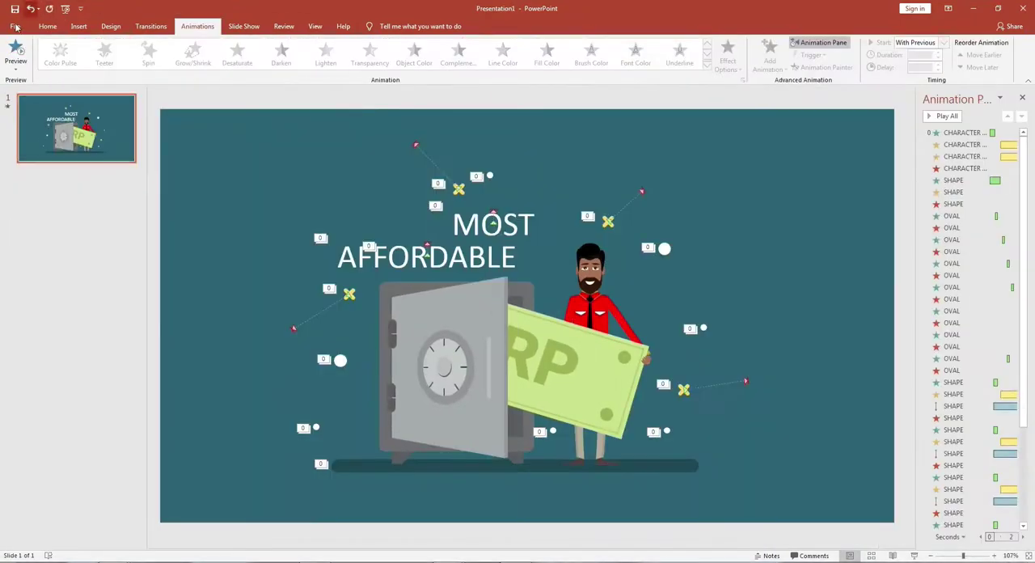
# Export the presentation as a Full HD 1080p video with 00.00 seconds per slide
pyautogui.click(15, 28)
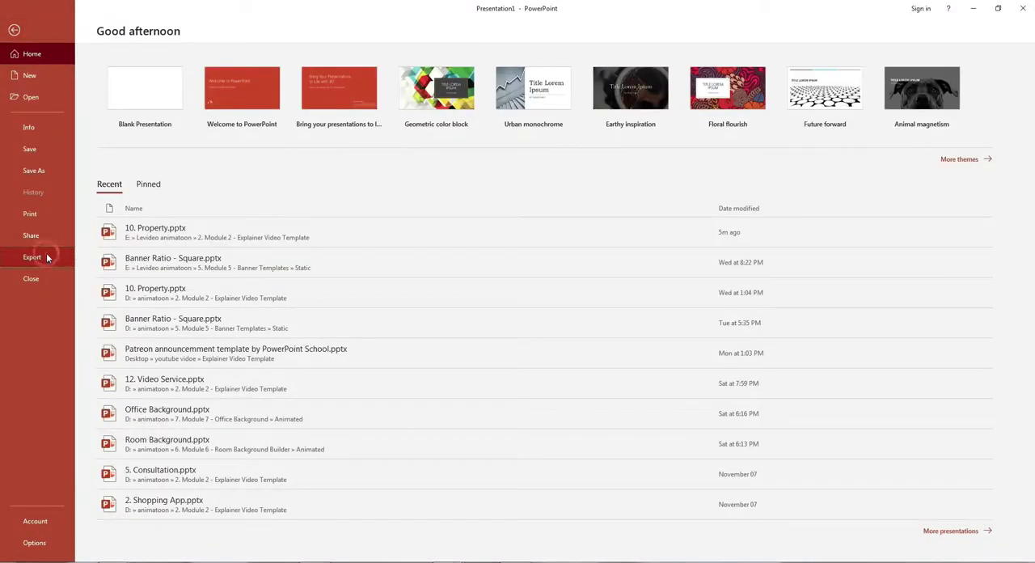
pyautogui.click(46, 252)
pyautogui.click(153, 105)
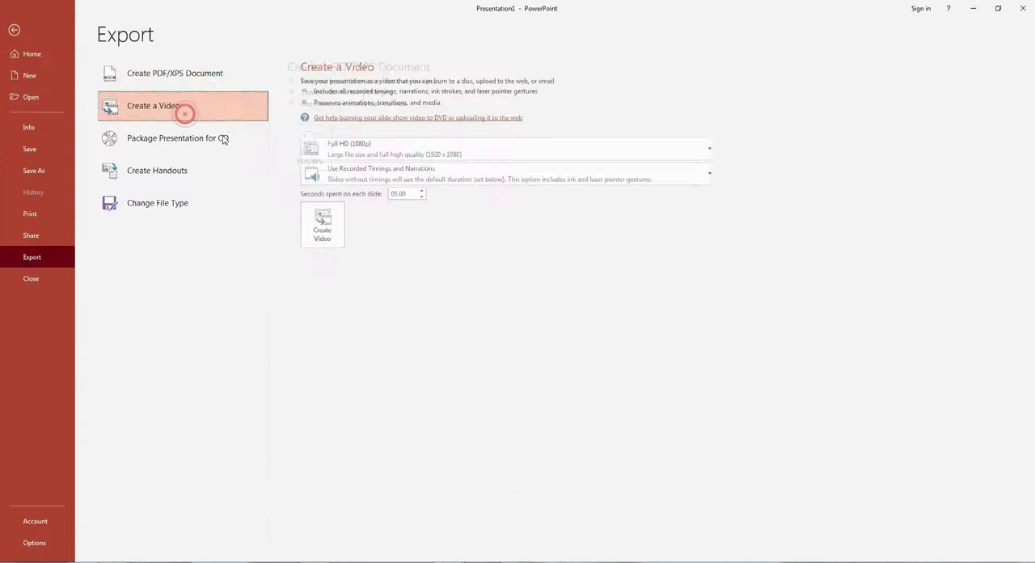
pyautogui.click(356, 148)
pyautogui.click(416, 154)
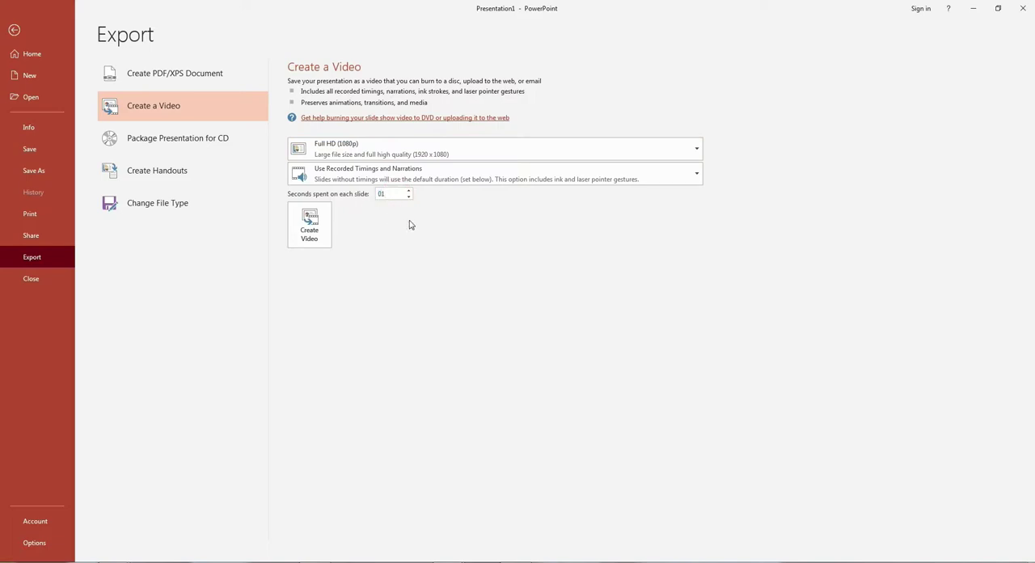
pyautogui.click(310, 225)
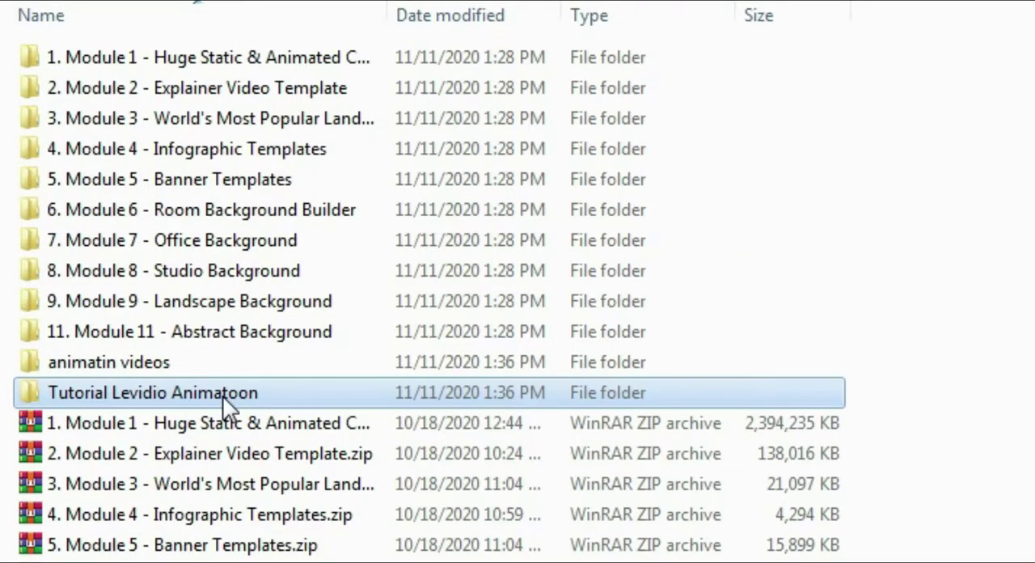
# Open Tutorial Levidio Animatoon, then look inside its Basic Tutorial and Animated Character Tutorial subfolders
pyautogui.doubleClick(223, 396)
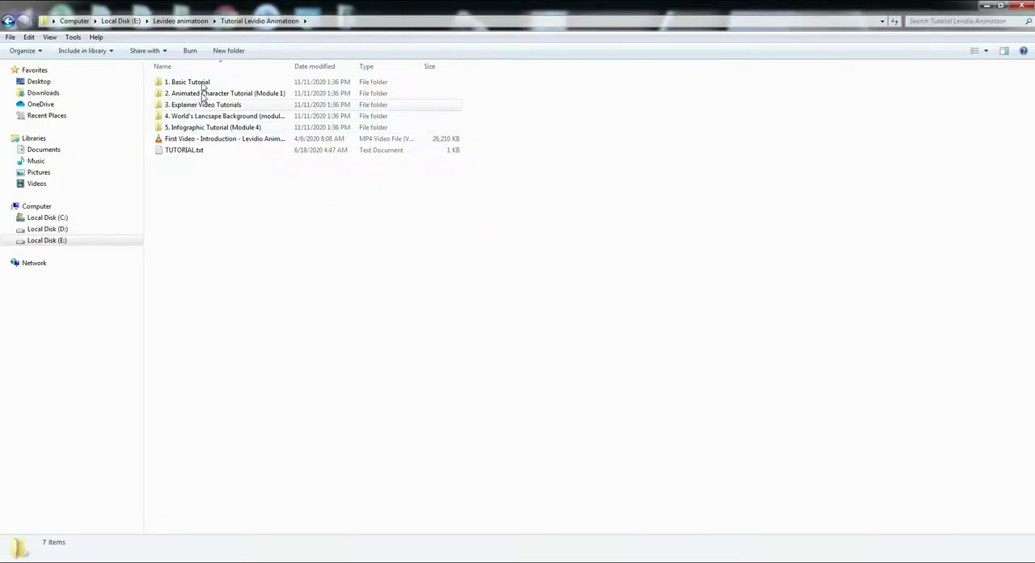
pyautogui.doubleClick(190, 82)
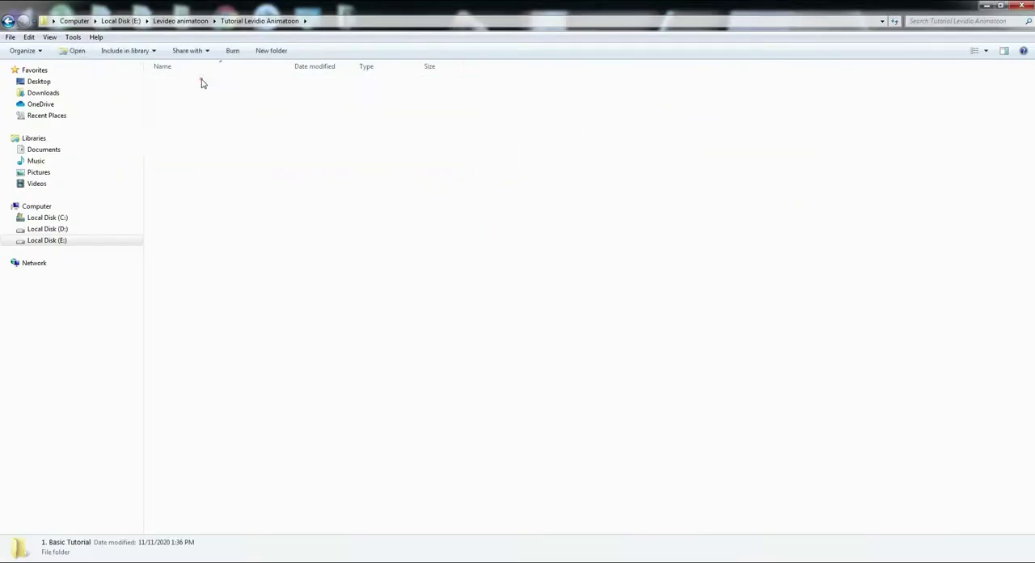
pyautogui.click(9, 20)
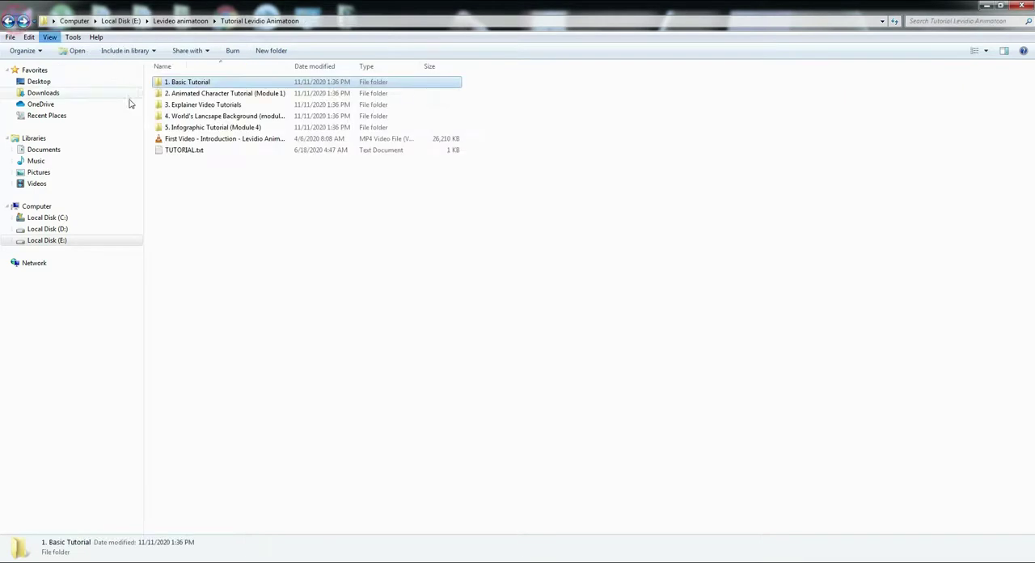
pyautogui.doubleClick(210, 90)
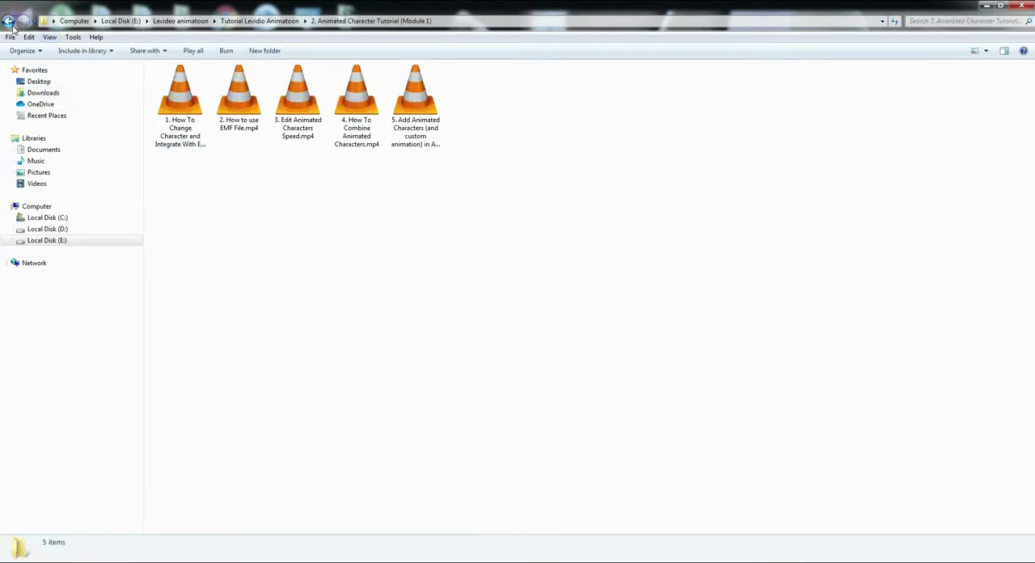
pyautogui.click(9, 20)
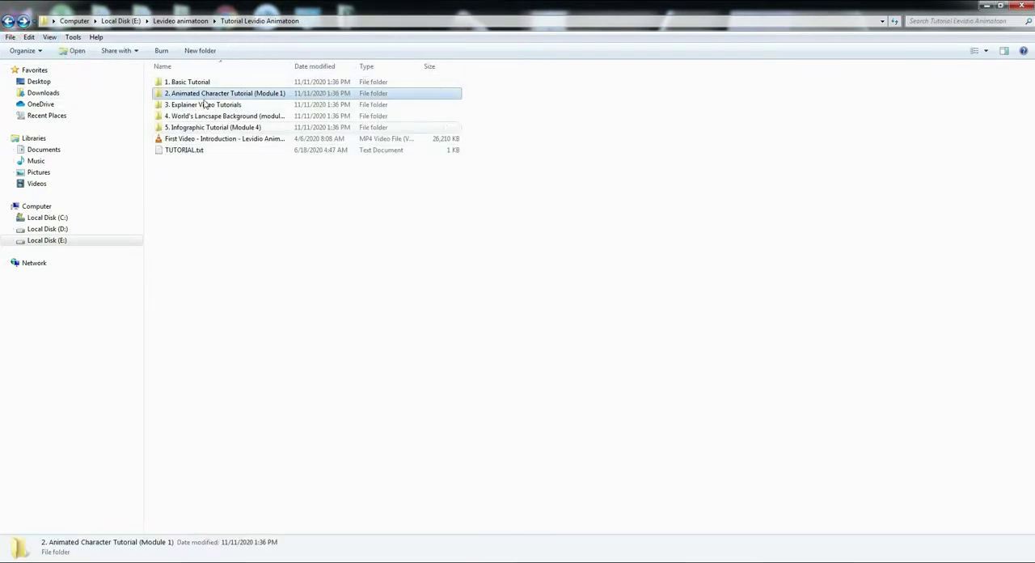